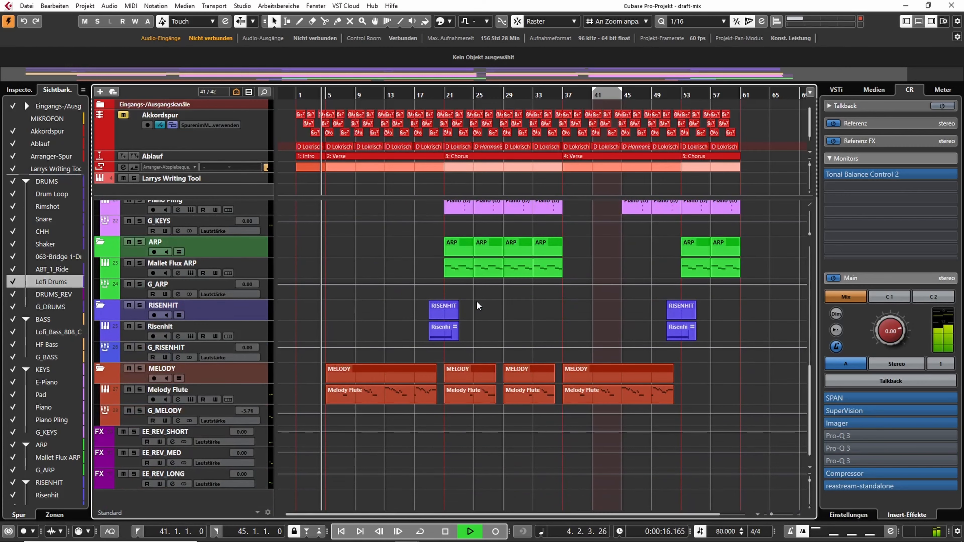
# Bring the drum tracks into view, stop playback early in the first verse and examine the Intro-to-Verse drum transition
pyautogui.scroll(12, 477, 301)
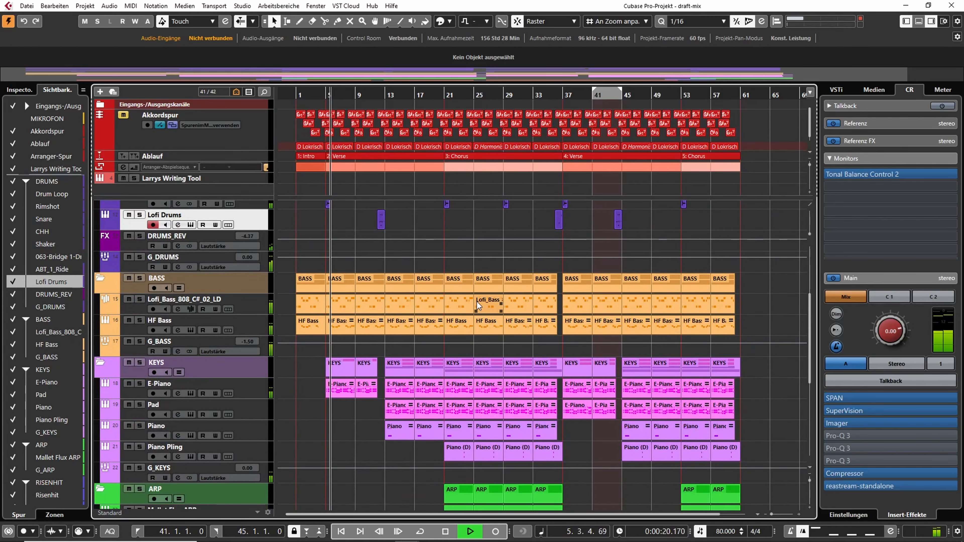
pyautogui.scroll(8, 479, 327)
pyautogui.press('space')
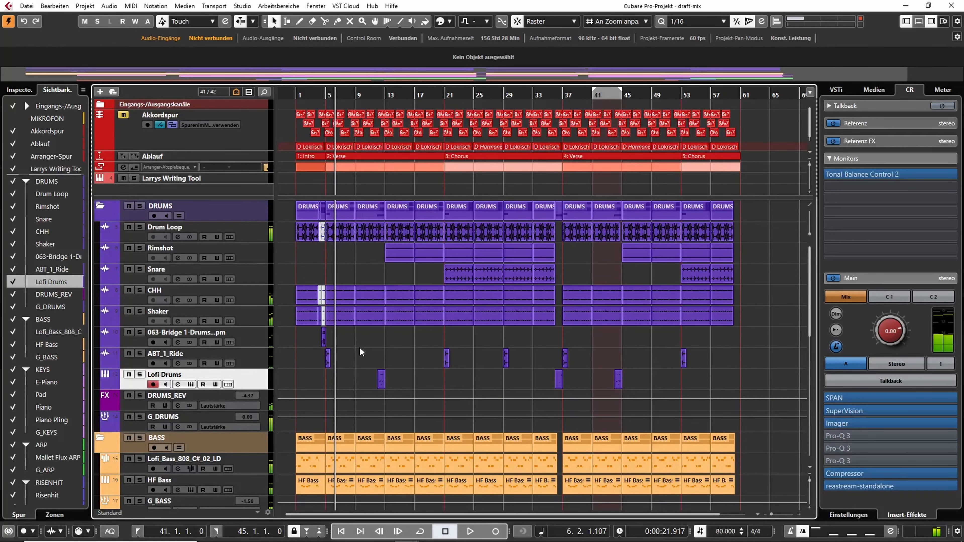
pyautogui.scroll(5, 310, 330)
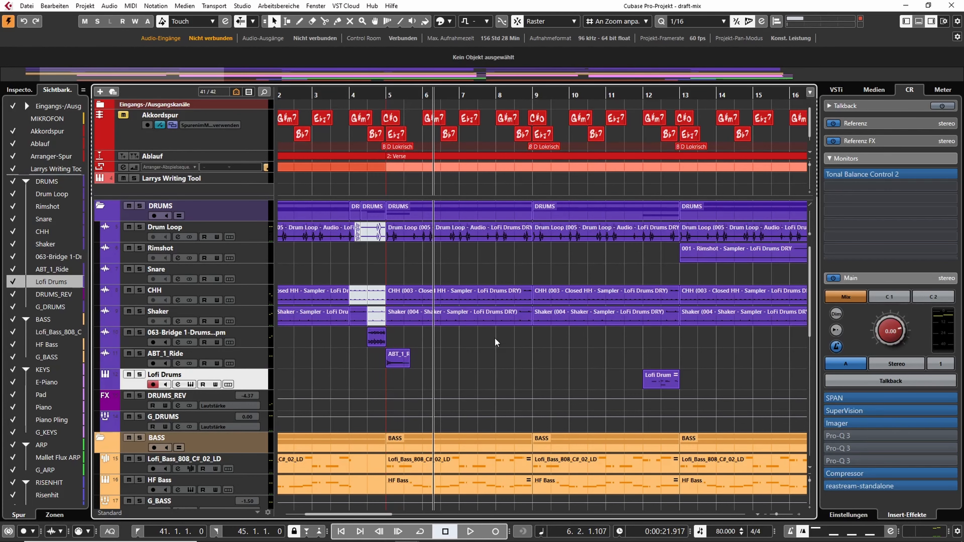
pyautogui.scroll(-5, 530, 368)
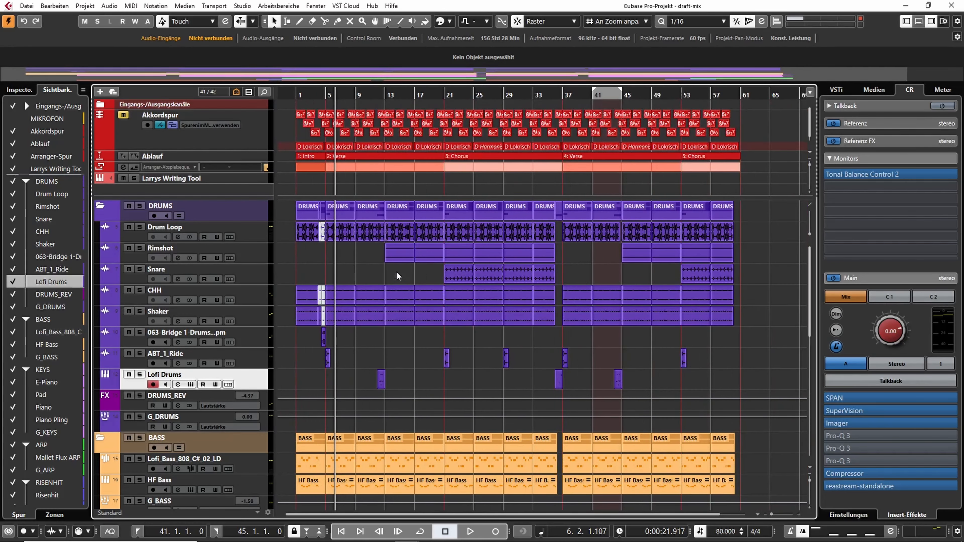
# Examine how the Rimshot, ABT_1_Ride and Lofi Drums events are distributed across the arrangement, leaving no event selected
pyautogui.click(407, 259)
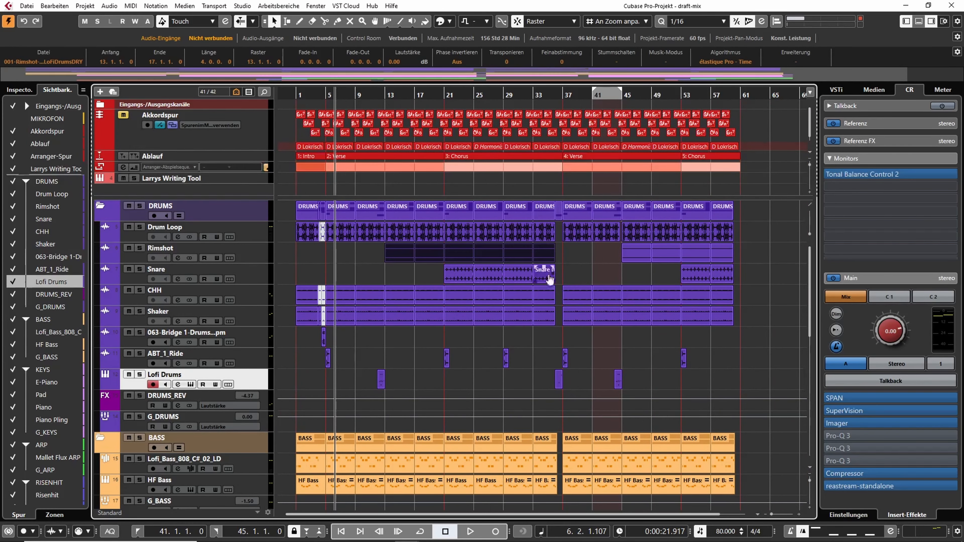
pyautogui.click(405, 276)
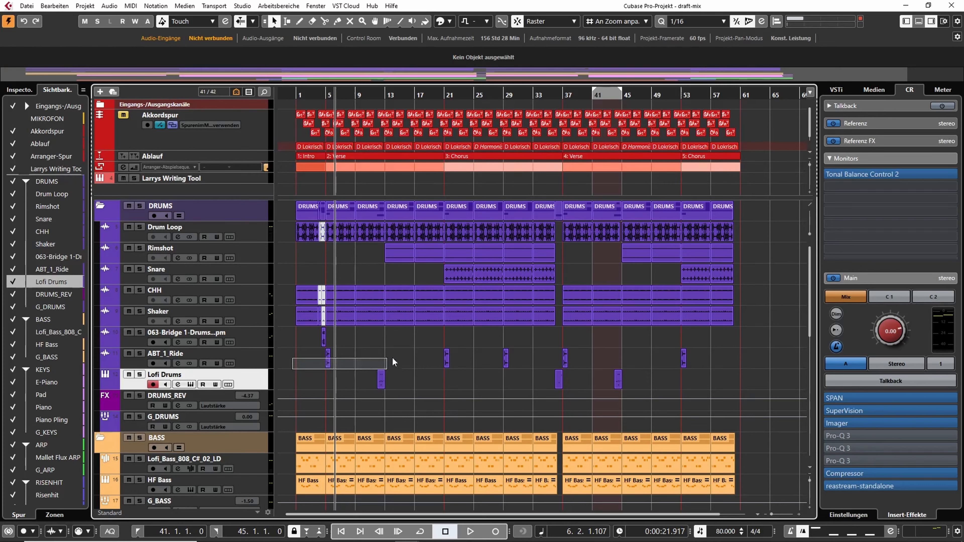
pyautogui.moveTo(392, 362); pyautogui.dragTo(391, 351)
pyautogui.click(344, 376)
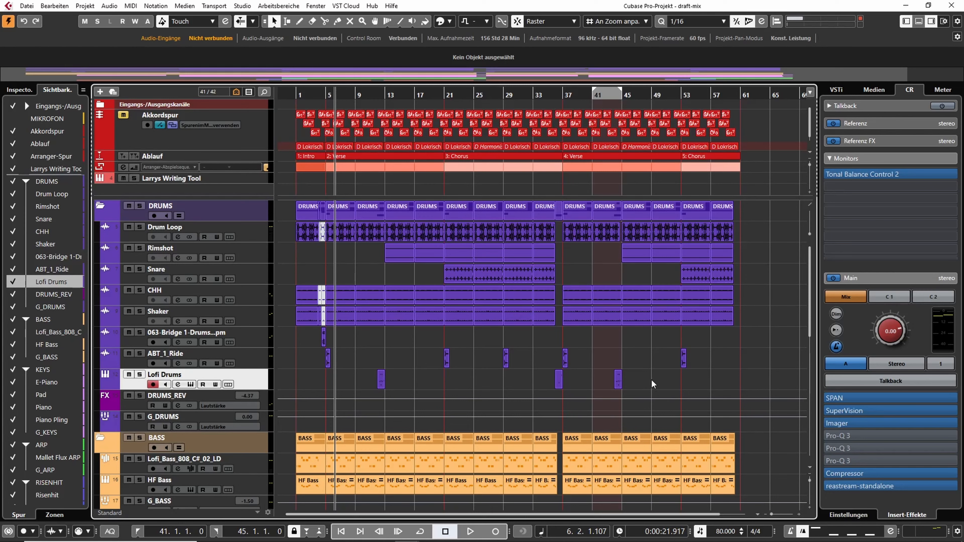
pyautogui.moveTo(579, 393); pyautogui.dragTo(345, 394)
# Look through the BASS, KEYS, ARP, RISENHIT and MELODY track groups and return to the bass tracks
pyautogui.scroll(-3, 531, 268)
pyautogui.scroll(-6, 491, 303)
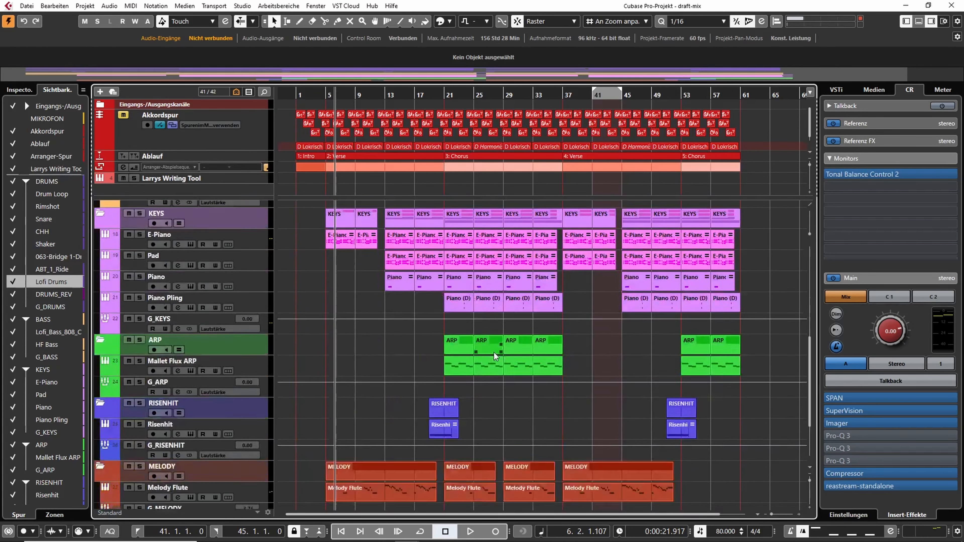
pyautogui.scroll(-1, 318, 416)
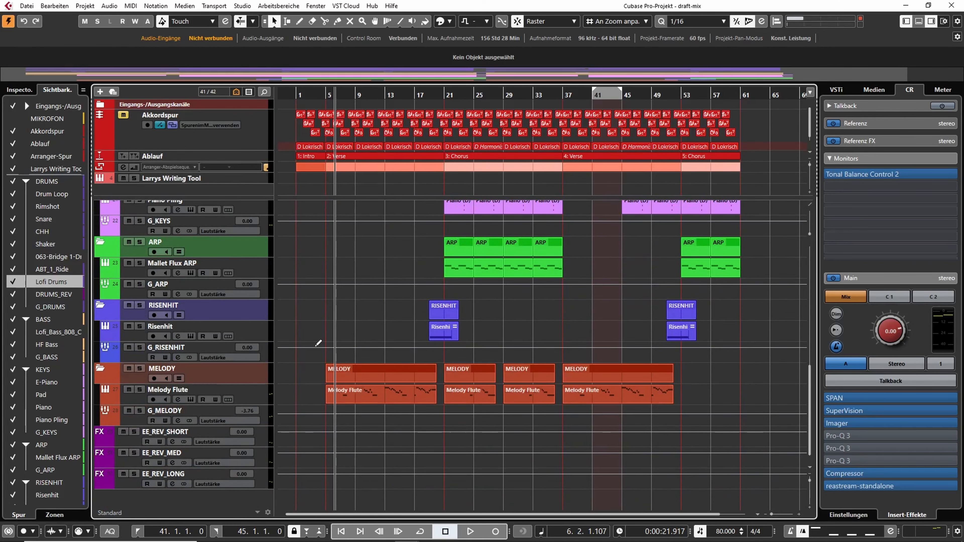
pyautogui.scroll(5, 367, 377)
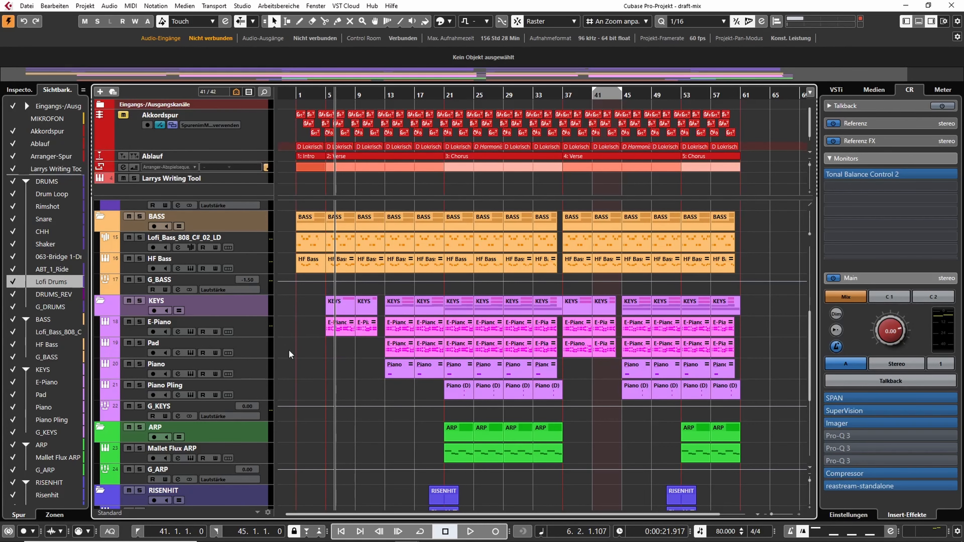
pyautogui.scroll(-3, 315, 322)
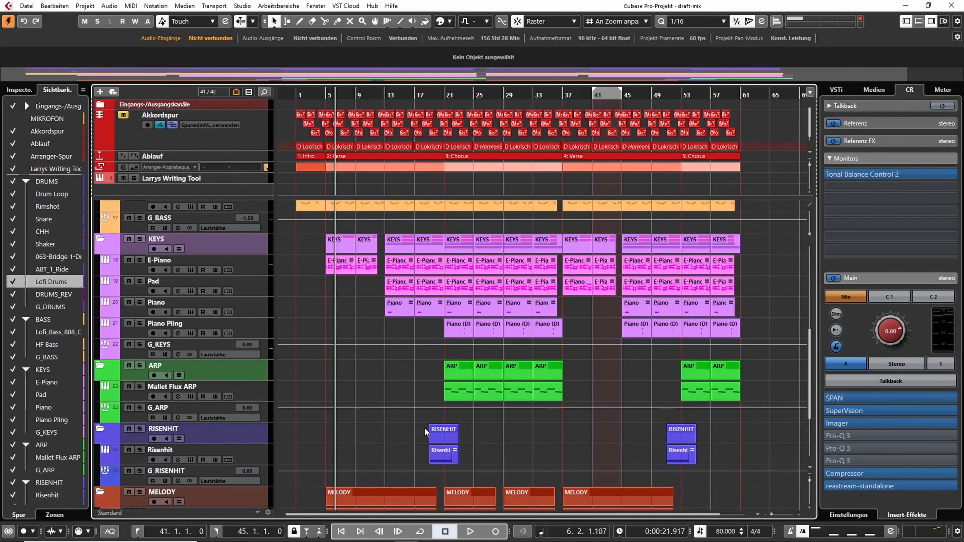
pyautogui.scroll(9, 529, 303)
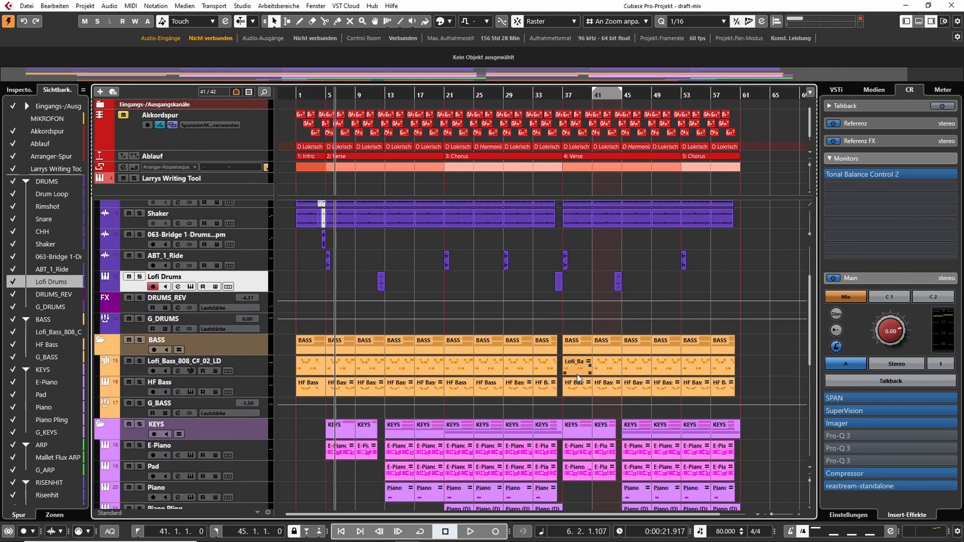
# Play the first verse while selecting the Lofi_Bass_808_C#_02_LD and HF Bass tracks in turn, stopping playback around bar 18
pyautogui.press('space')
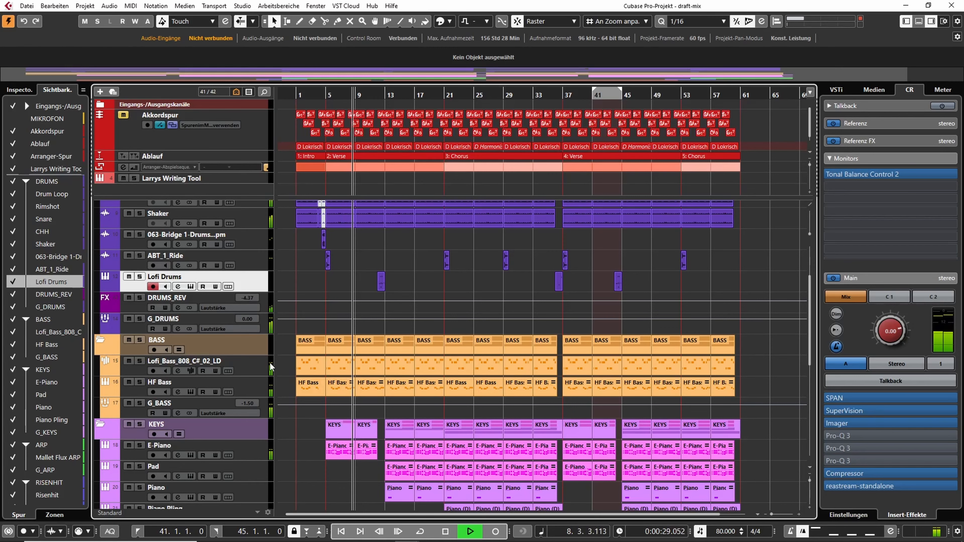
pyautogui.click(252, 363)
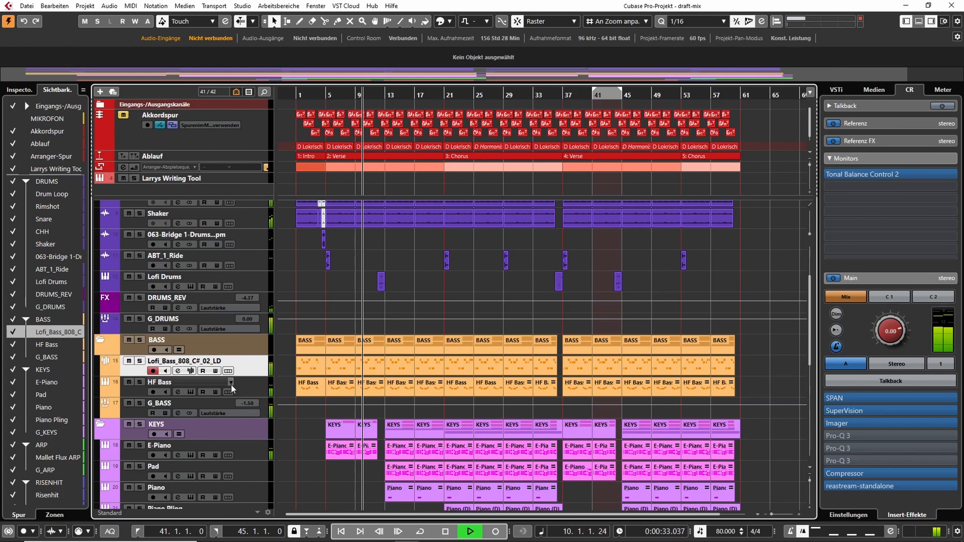
pyautogui.click(268, 391)
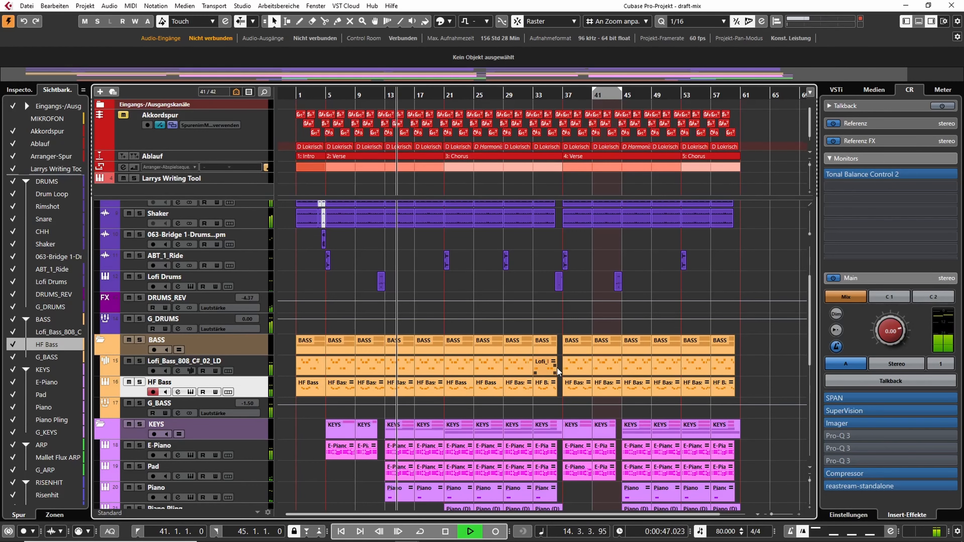
pyautogui.scroll(-3, 557, 370)
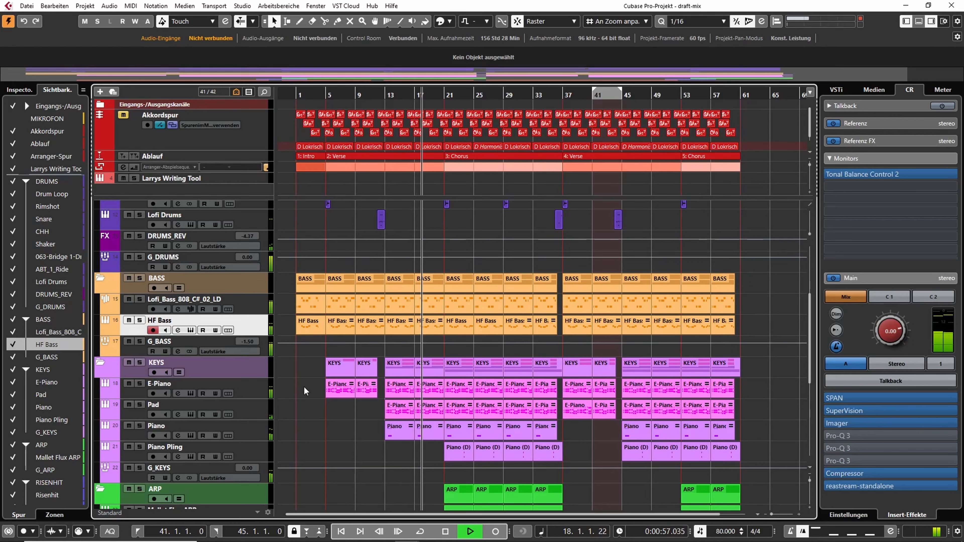
pyautogui.press('space')
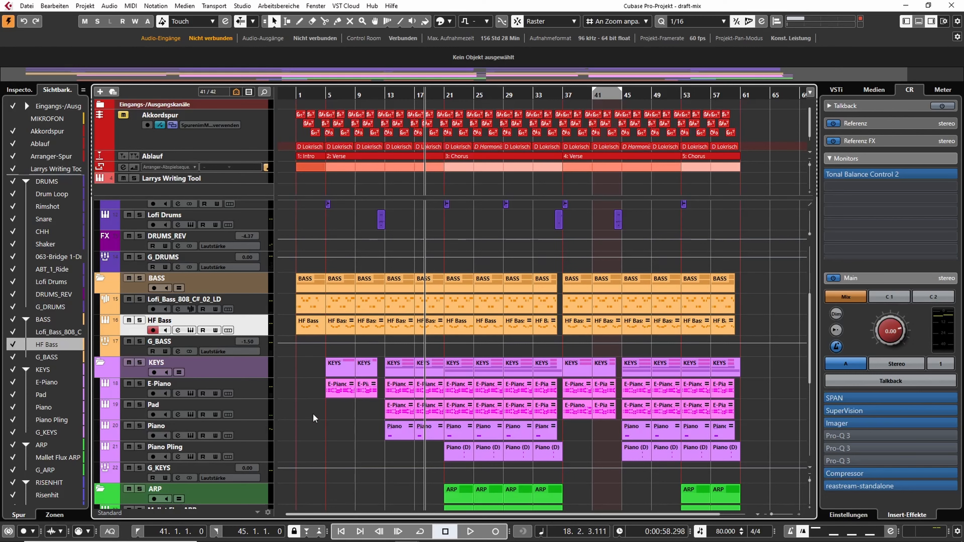
# Survey the E-Piano events across the song and audition the Pad track in solo, clearing the selection and the solo
pyautogui.moveTo(300, 389); pyautogui.dragTo(759, 391)
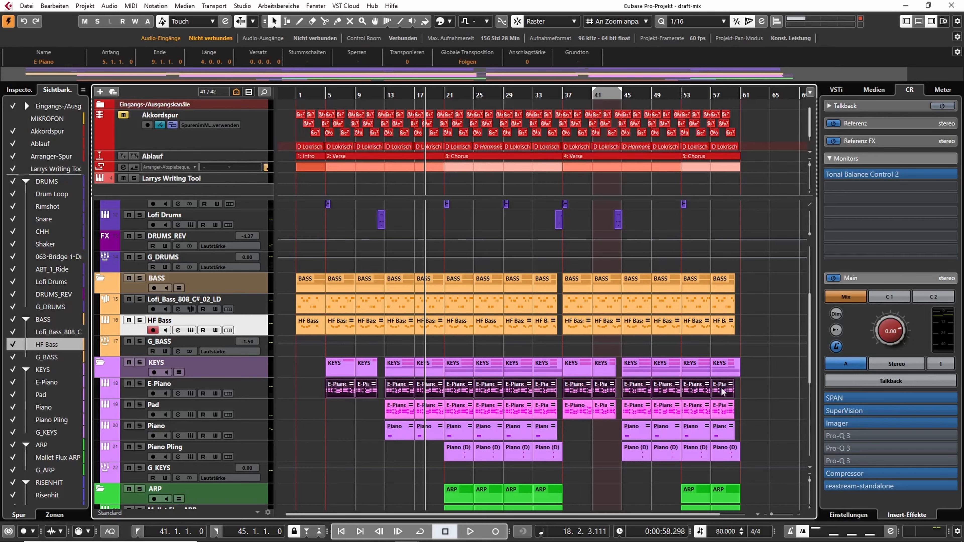
pyautogui.click(327, 419)
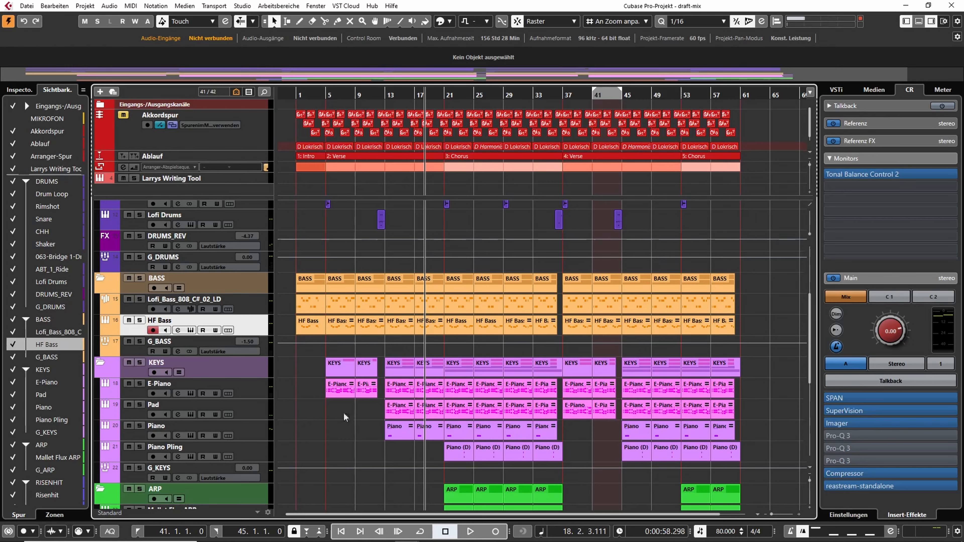
pyautogui.click(140, 405)
pyautogui.press('space')
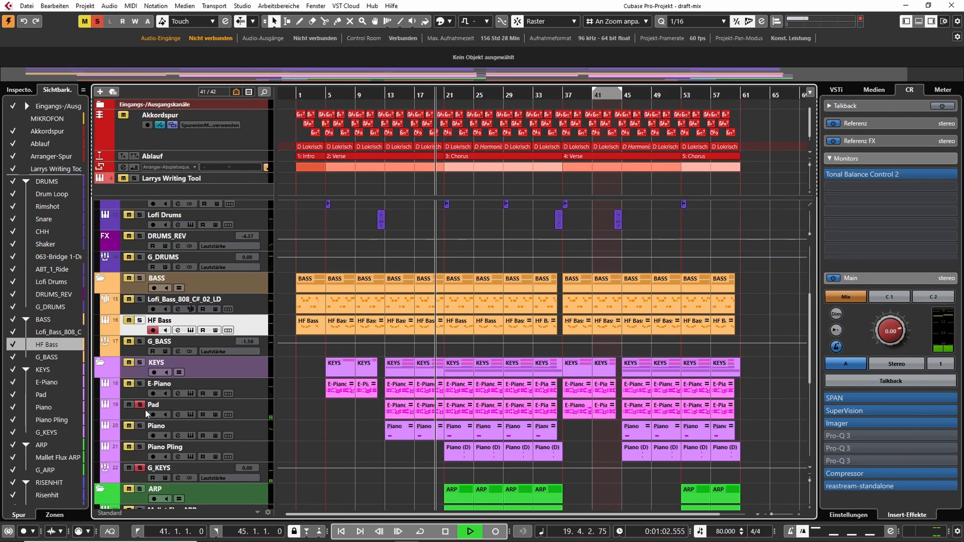
pyautogui.press('space')
pyautogui.click(140, 404)
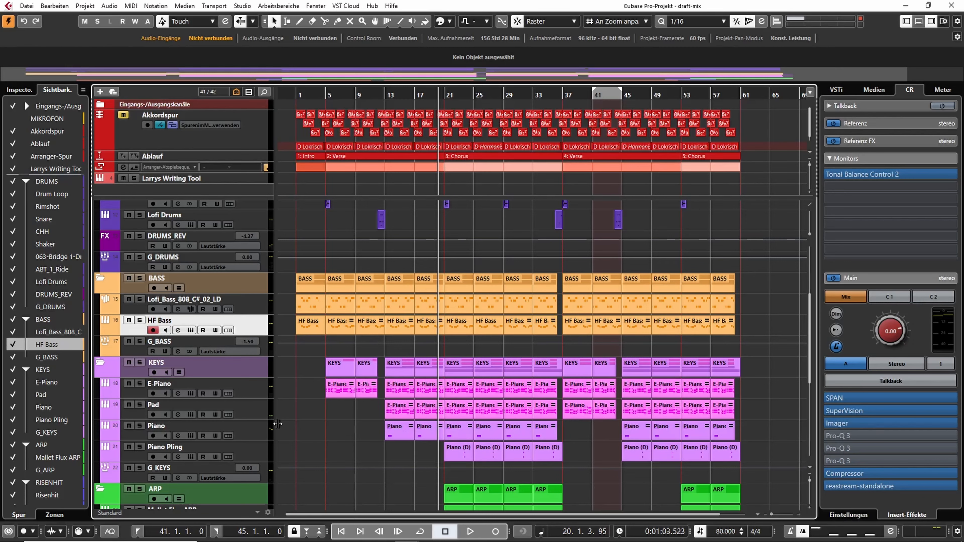
# Resume full playback into the chorus and briefly audition the Mallet Flux ARP track in solo
pyautogui.press('space')
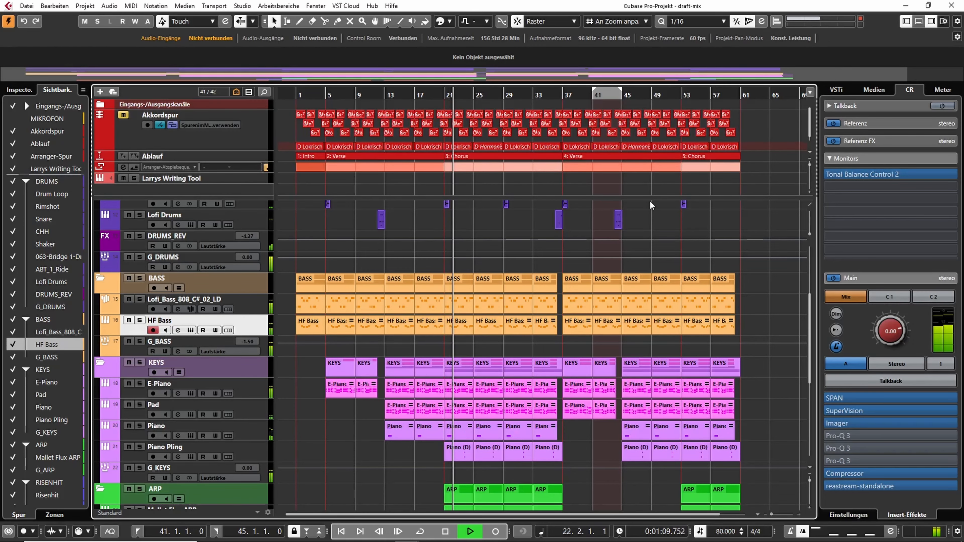
pyautogui.scroll(-3, 622, 267)
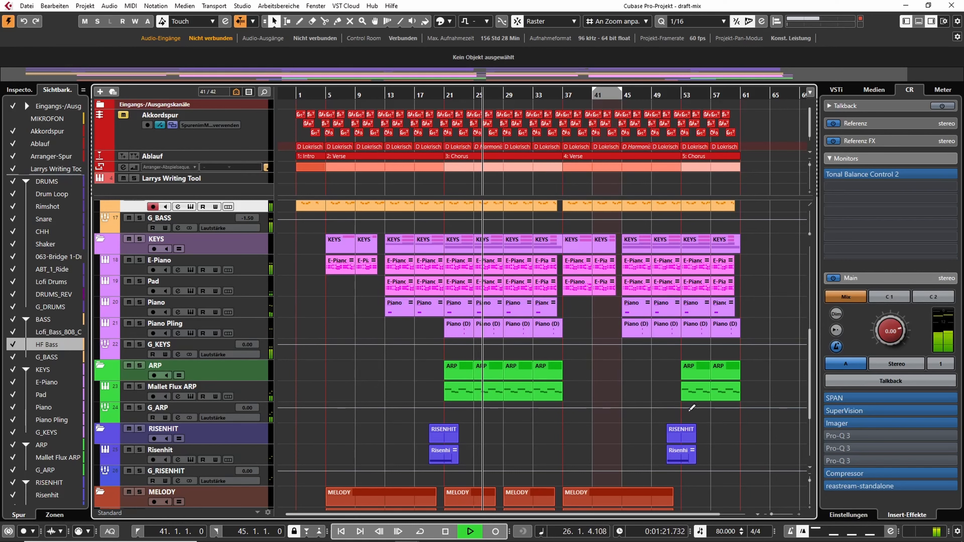
pyautogui.click(142, 385)
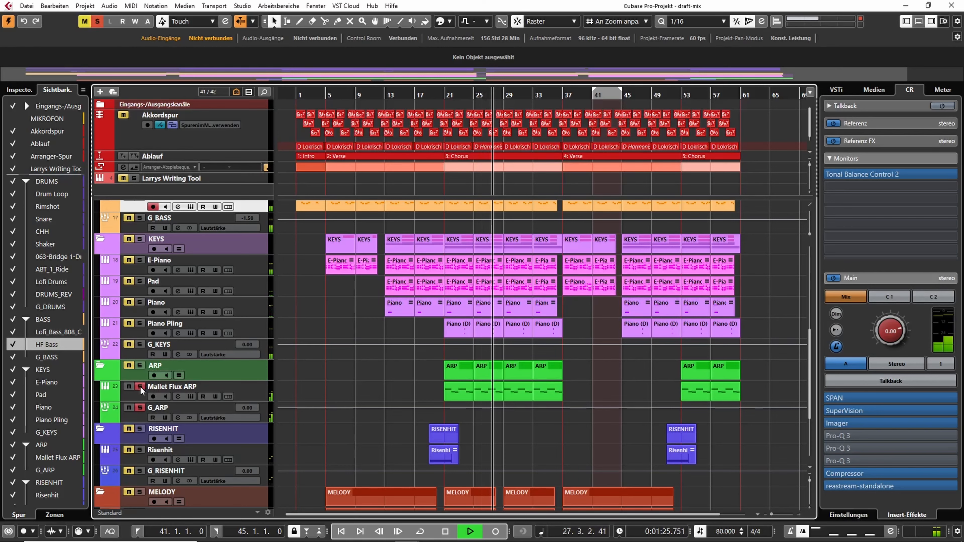
pyautogui.click(140, 385)
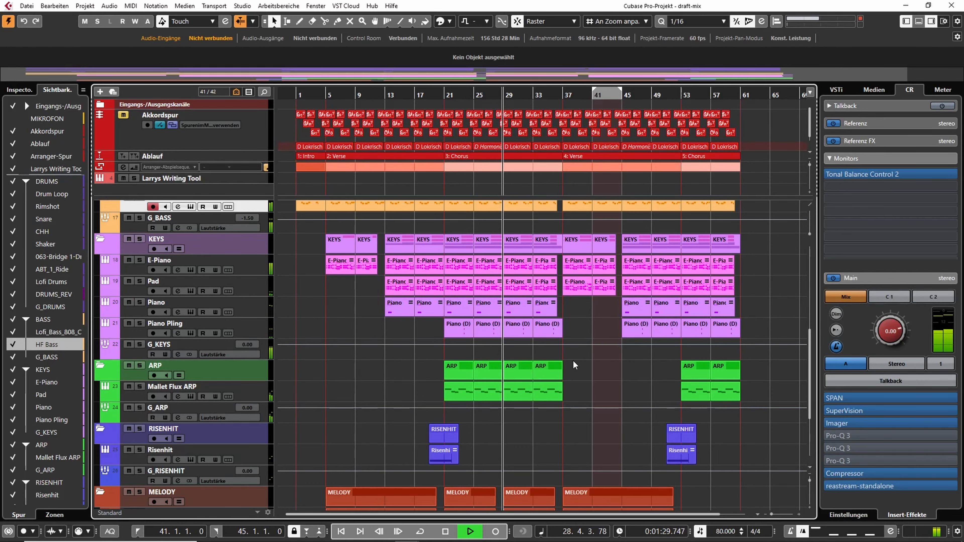
# Follow the playback through the rest of the chorus on the drum tracks and stop it at the start of the second verse, bar 37
pyautogui.scroll(-3, 572, 360)
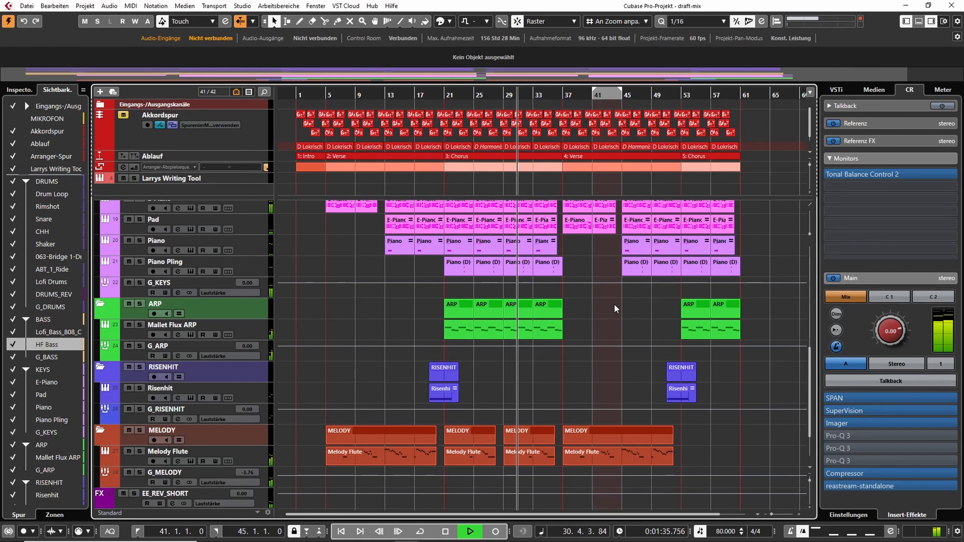
pyautogui.scroll(5, 608, 316)
pyautogui.scroll(4, 610, 320)
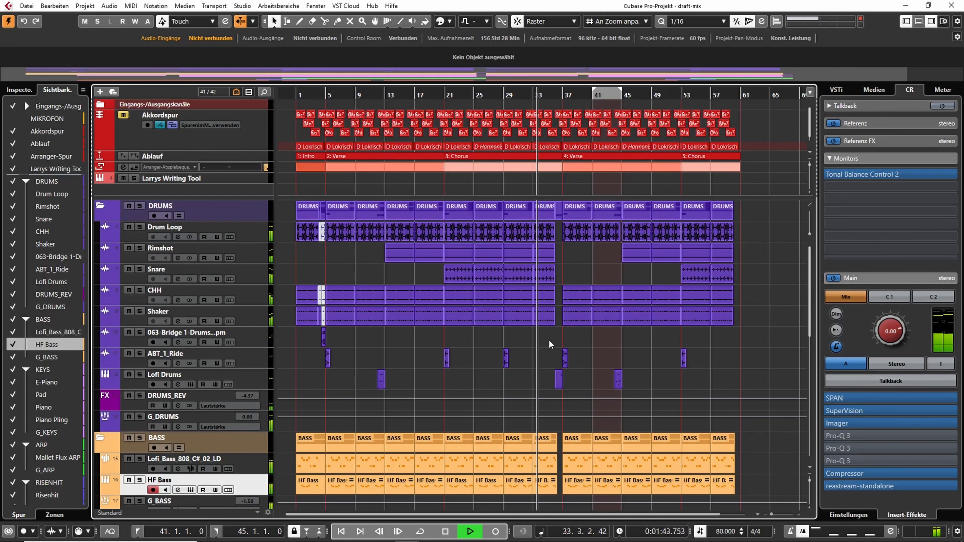
pyautogui.scroll(3, 522, 331)
pyautogui.scroll(2, 585, 333)
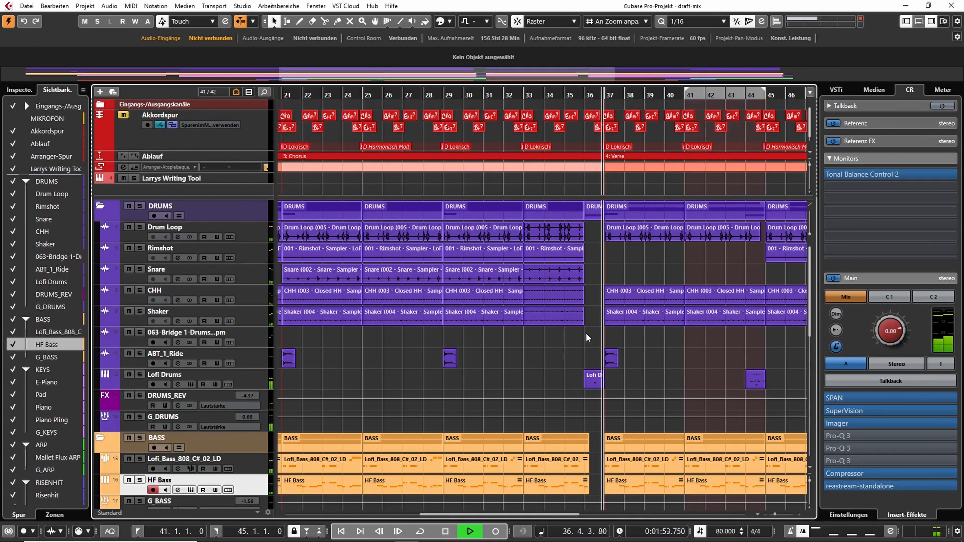
pyautogui.press('space')
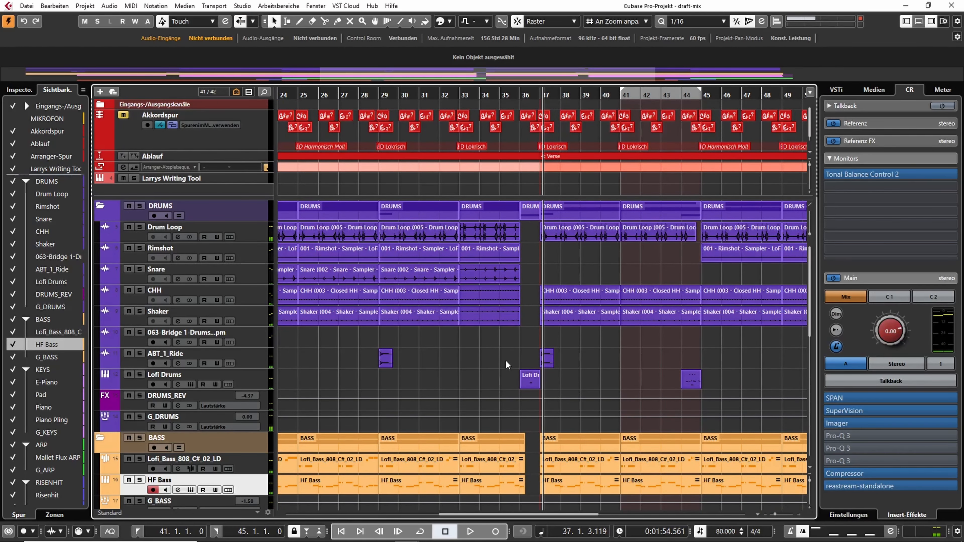
# Inspect the drum break at bar 36 and select the Lofi Drums event that fills it
pyautogui.scroll(5, 481, 339)
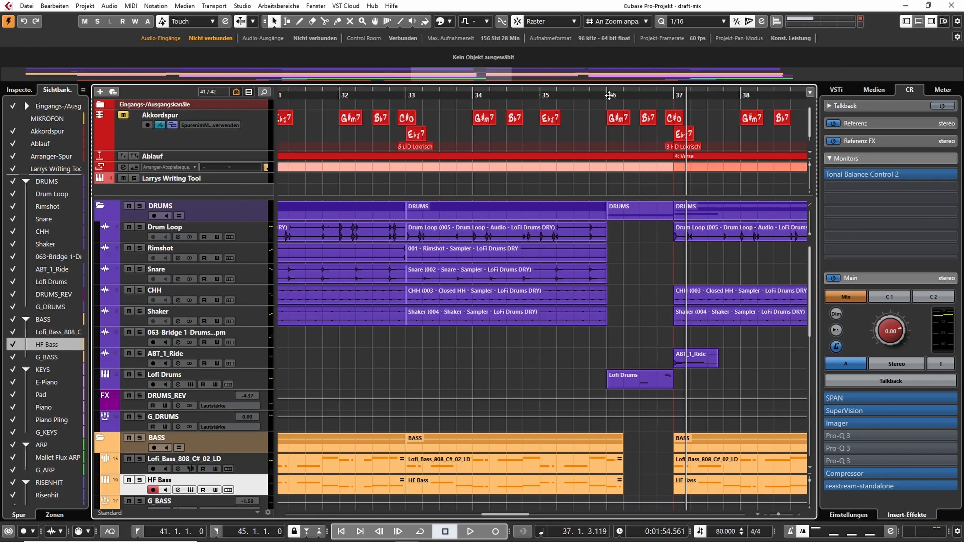
pyautogui.click(653, 389)
pyautogui.scroll(-3, 593, 299)
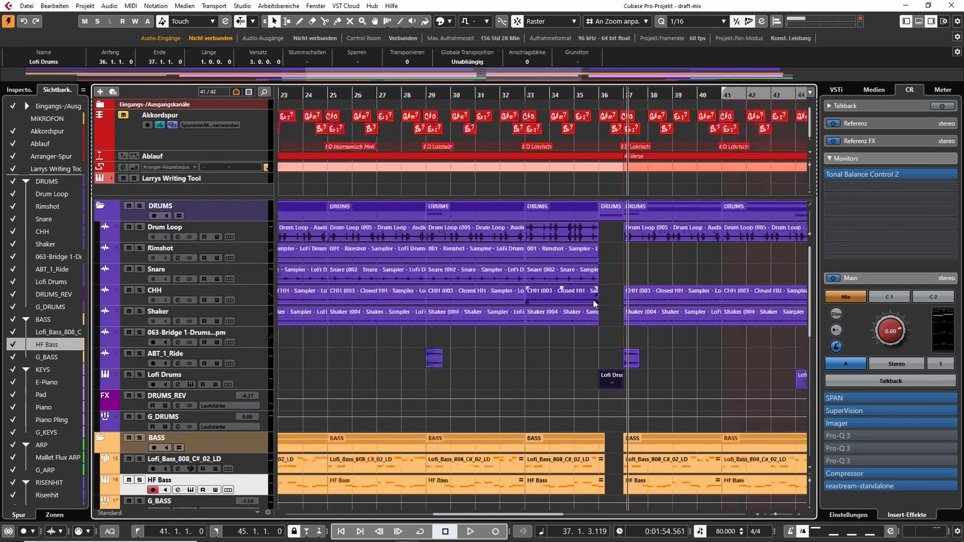
pyautogui.scroll(-4, 593, 299)
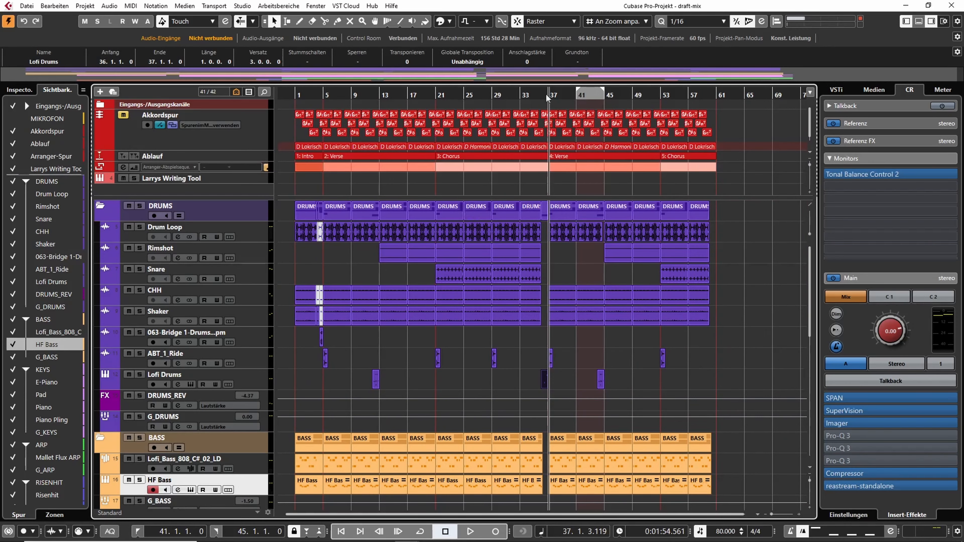
# Play the second verse from bar 37 while examining the bass and keys tracks, and deselect the Lofi Drums event
pyautogui.scroll(-5, 605, 391)
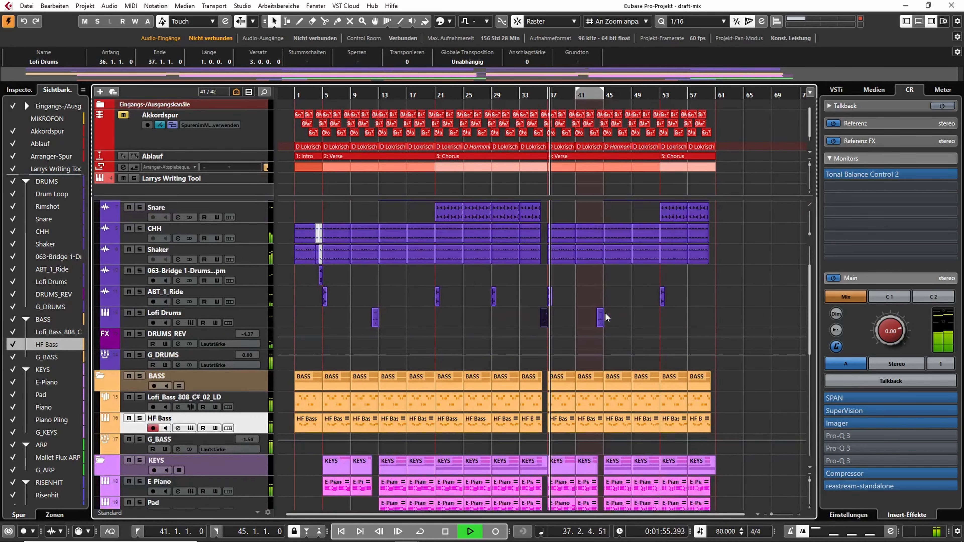
pyautogui.scroll(3, 566, 406)
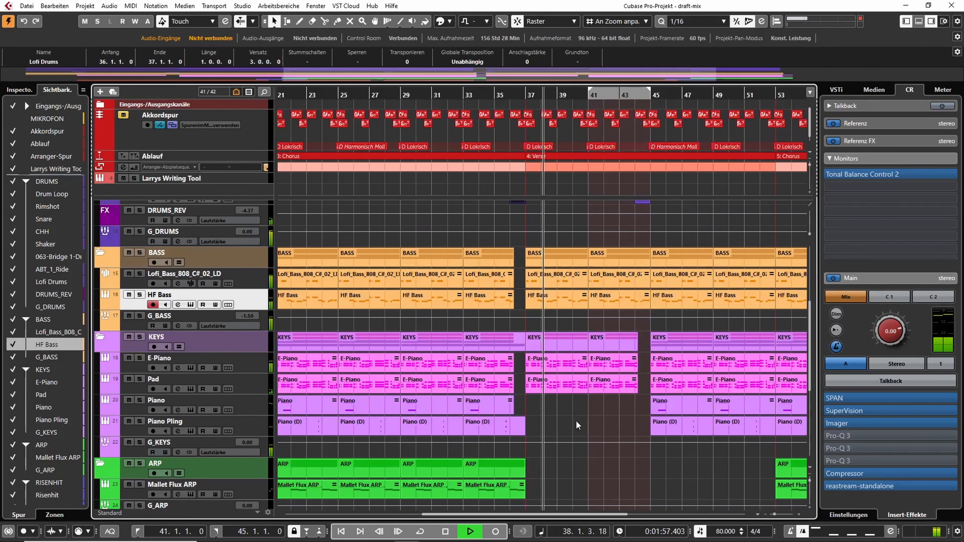
pyautogui.click(541, 396)
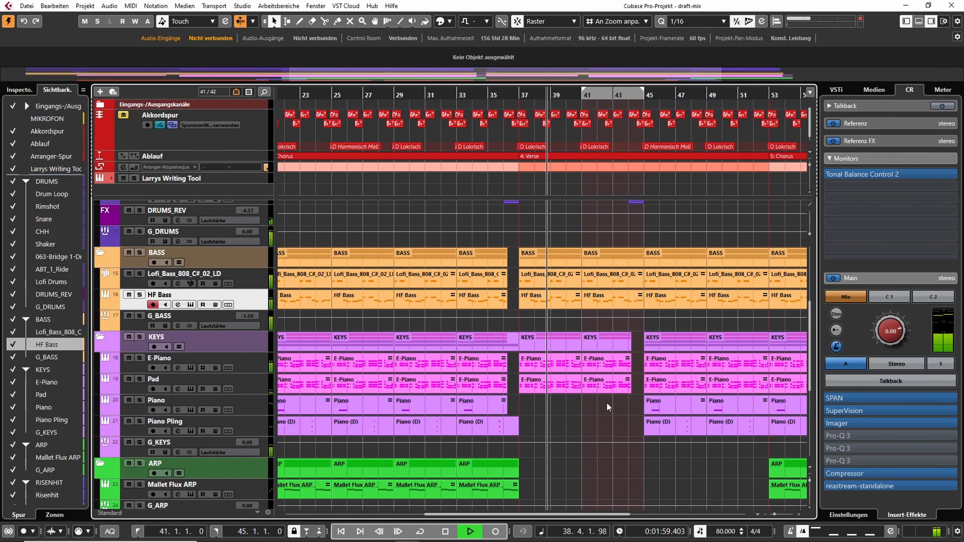
# Select the Piano and Piano Pling events between bars 45 and 53, and turn on looping for bars 41 to 45
pyautogui.scroll(-2, 606, 402)
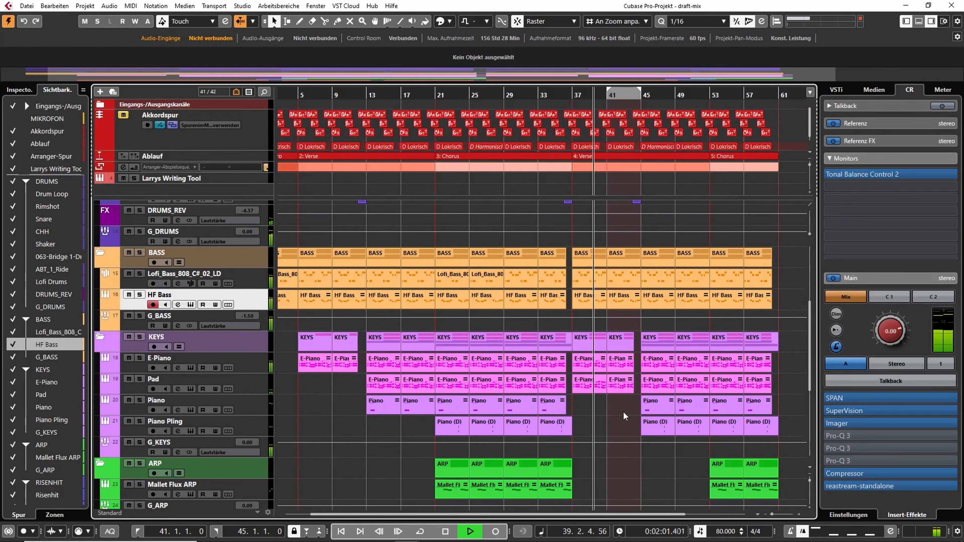
pyautogui.moveTo(699, 402); pyautogui.dragTo(700, 403)
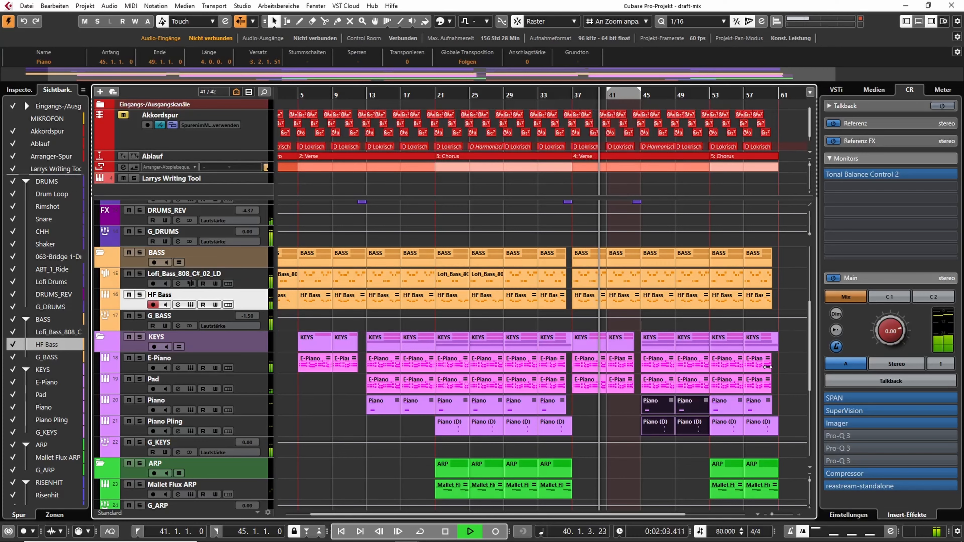
pyautogui.scroll(-5, 730, 316)
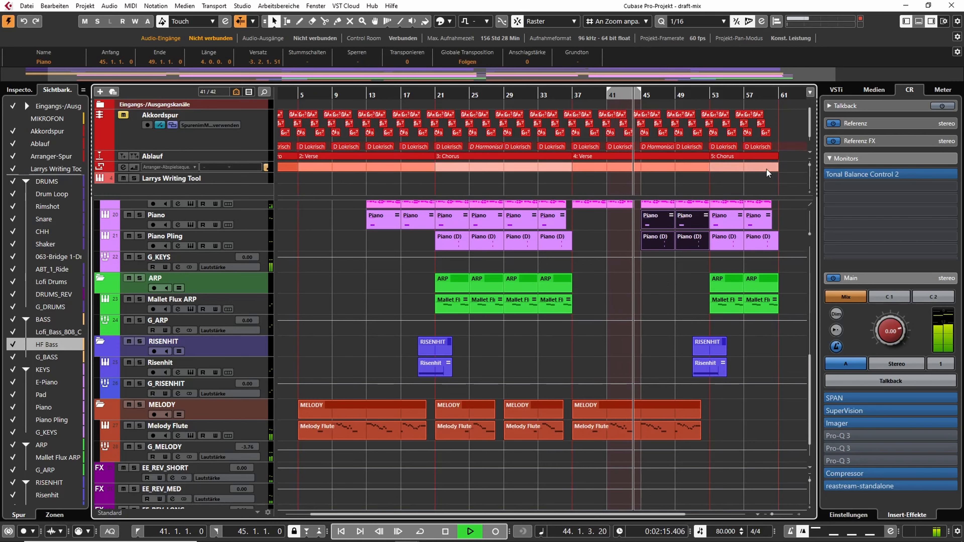
pyautogui.press('KP_Divide')
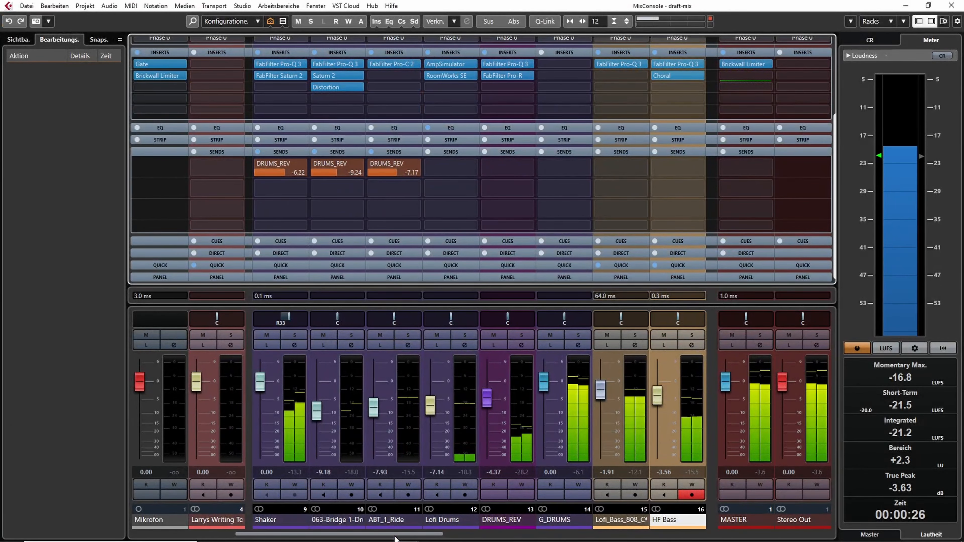
# Select the Melody Flute channel in the MixConsole and audition it briefly in solo
pyautogui.moveTo(392, 534); pyautogui.dragTo(744, 531)
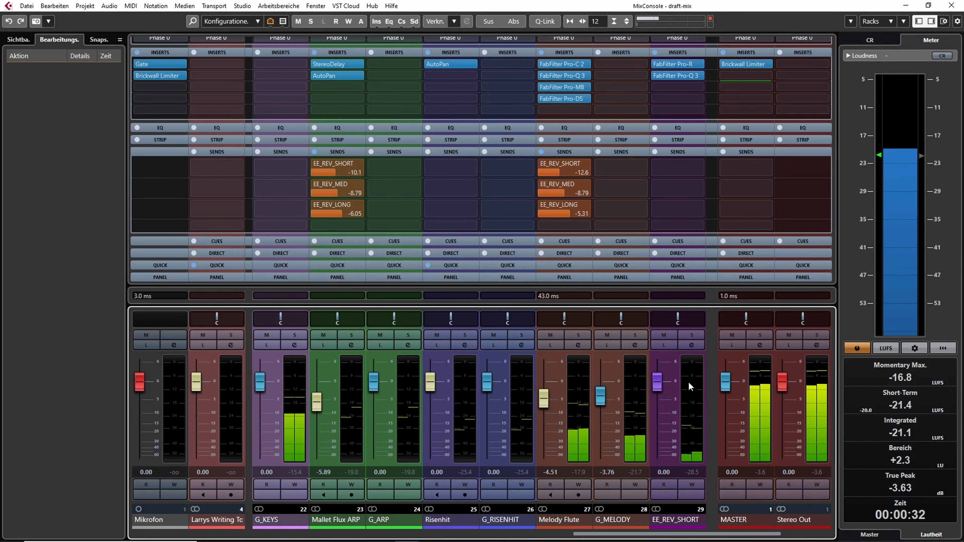
pyautogui.click(563, 526)
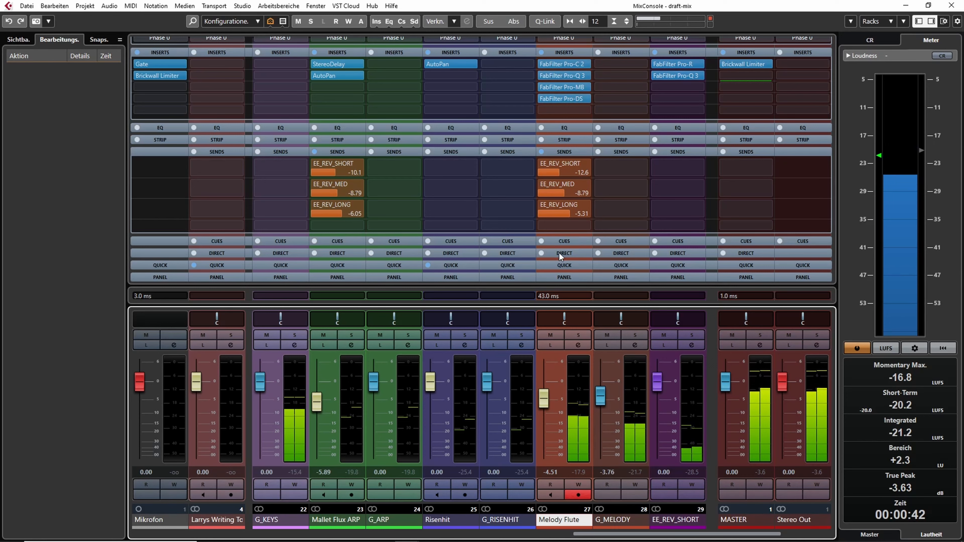
pyautogui.click(577, 332)
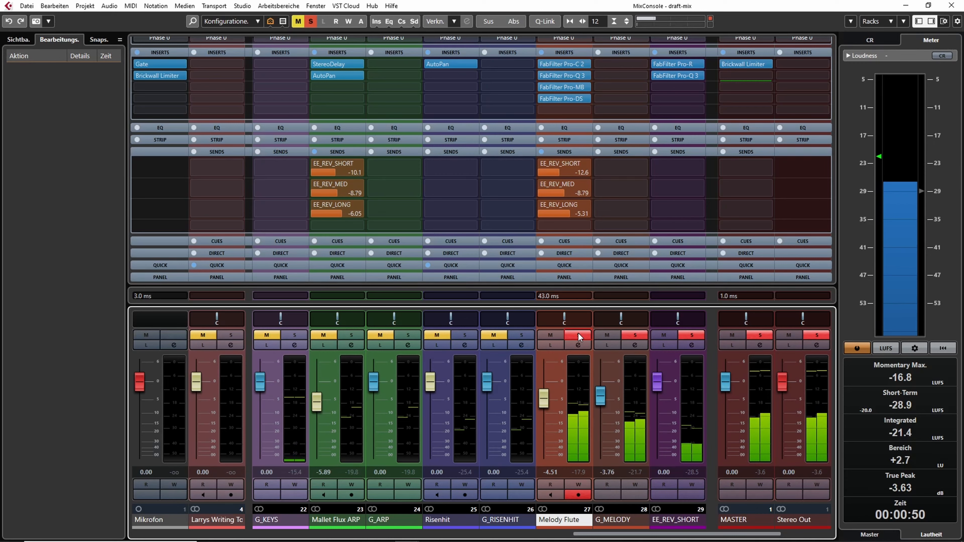
pyautogui.click(578, 333)
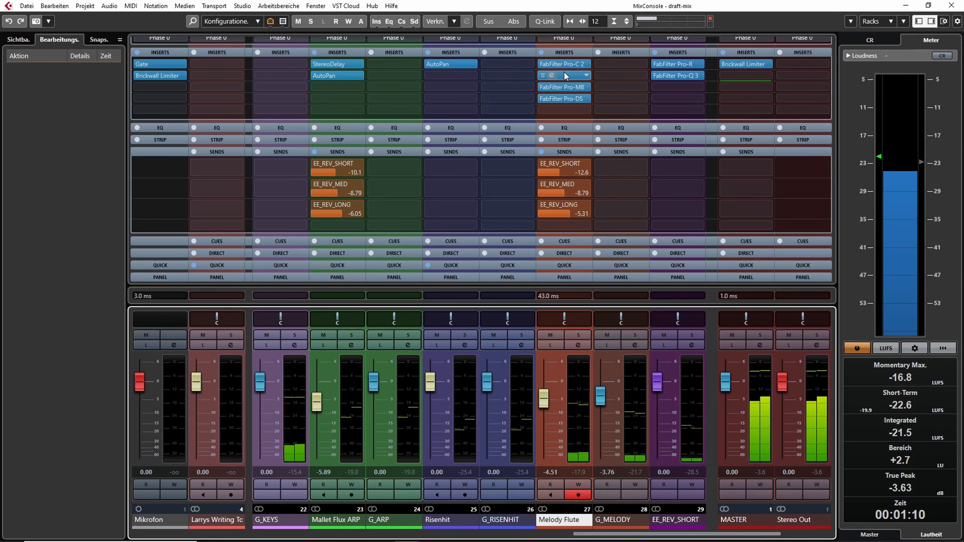
# Examine the FabFilter Pro-C 2 compressor on the Melody Flute channel during playback and close it
pyautogui.click(560, 64)
pyautogui.moveTo(650, 43); pyautogui.dragTo(496, 85)
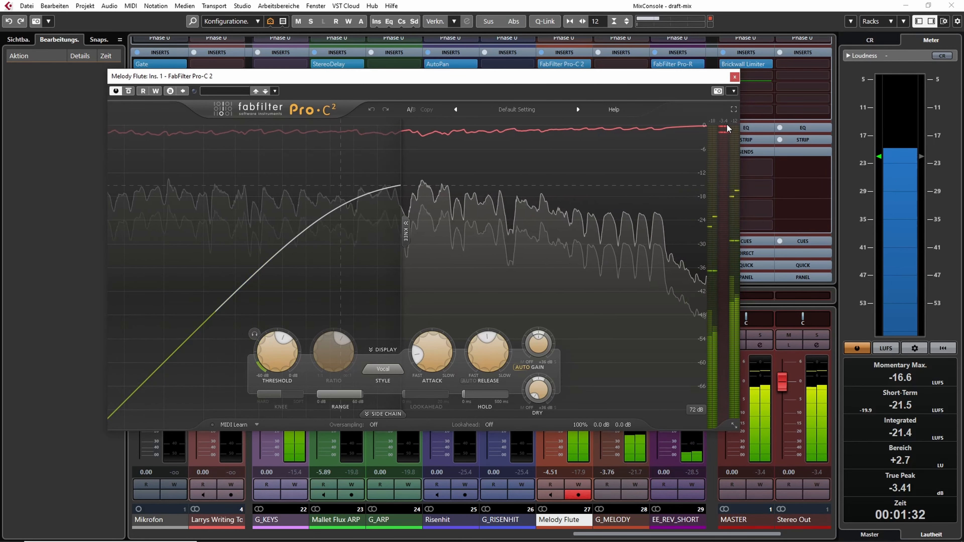
pyautogui.click(734, 77)
# Examine the low cut and the two narrow bell cuts in the Melody Flute's FabFilter Pro-Q 3 and close it
pyautogui.click(560, 79)
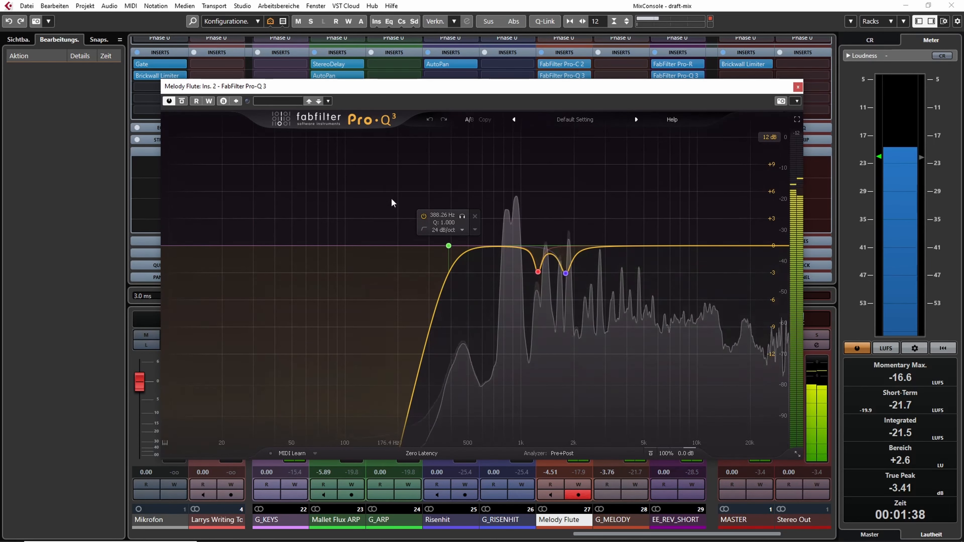
pyautogui.moveTo(392, 200); pyautogui.dragTo(477, 258)
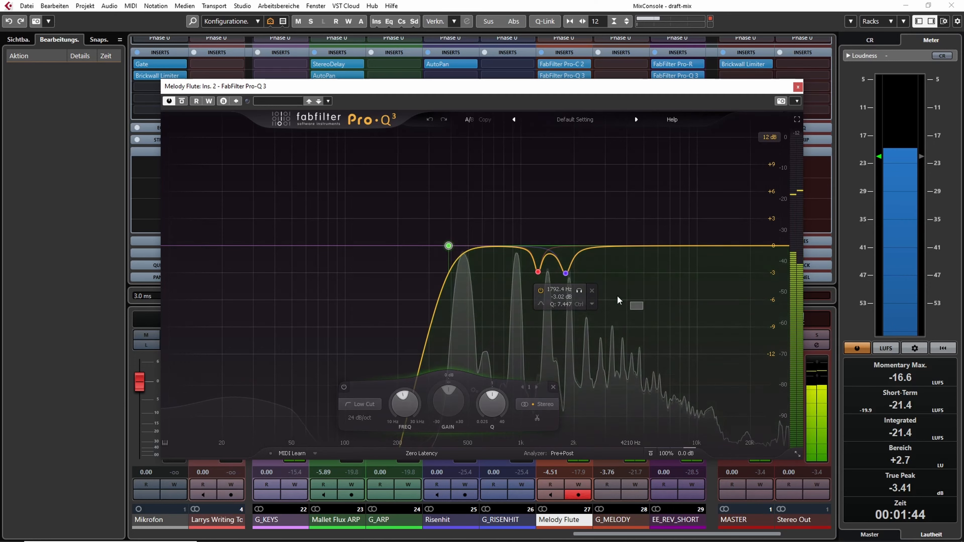
pyautogui.moveTo(618, 300); pyautogui.dragTo(519, 252)
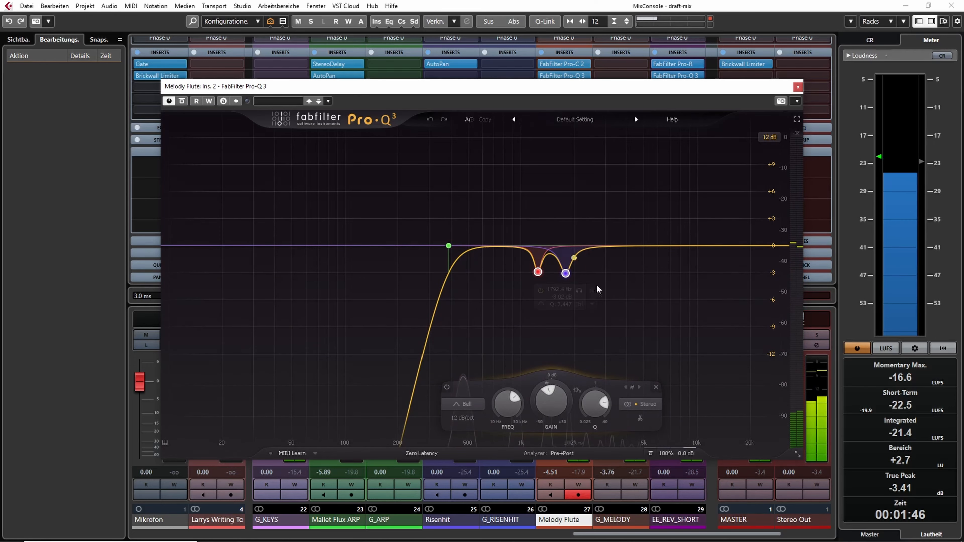
pyautogui.click(797, 88)
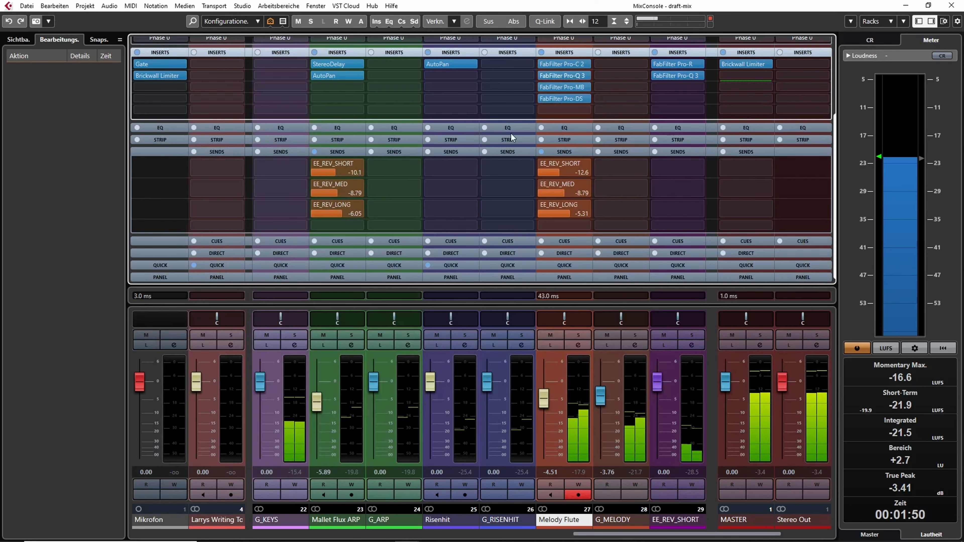
# Examine the compression band in the Melody Flute's FabFilter Pro-MB and close it
pyautogui.click(567, 87)
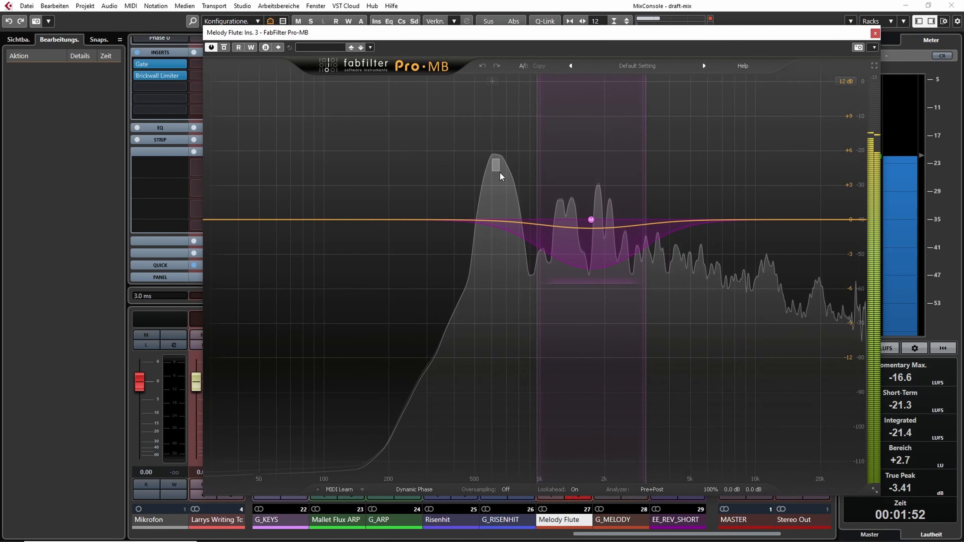
pyautogui.moveTo(497, 168); pyautogui.dragTo(671, 280)
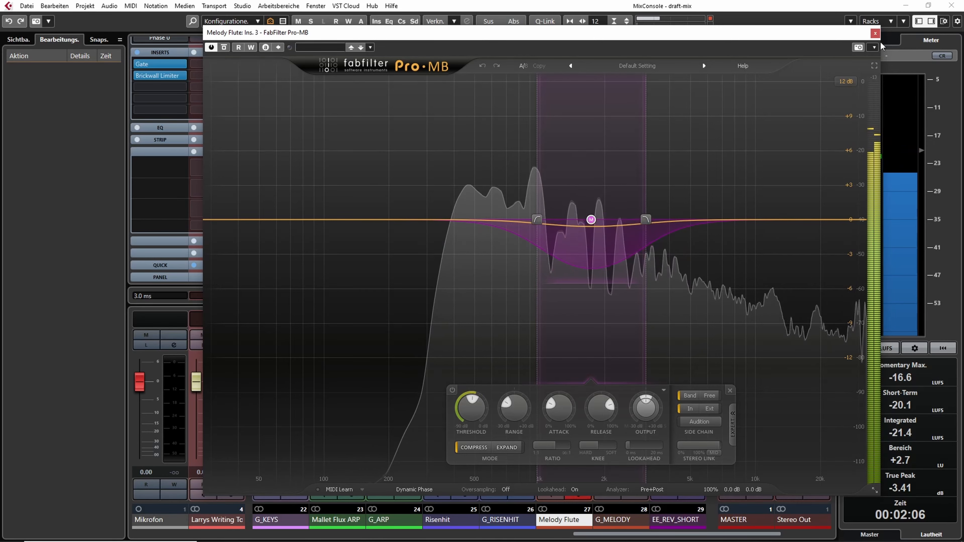
pyautogui.click(874, 33)
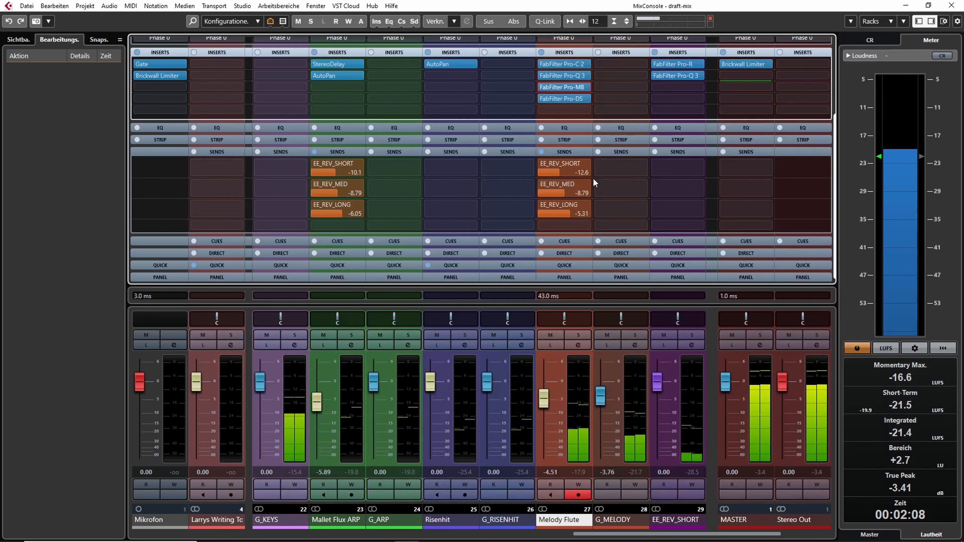
# Open the Melody Flute's FabFilter Pro-DS and watch it work over the project window while the loop plays
pyautogui.click(571, 99)
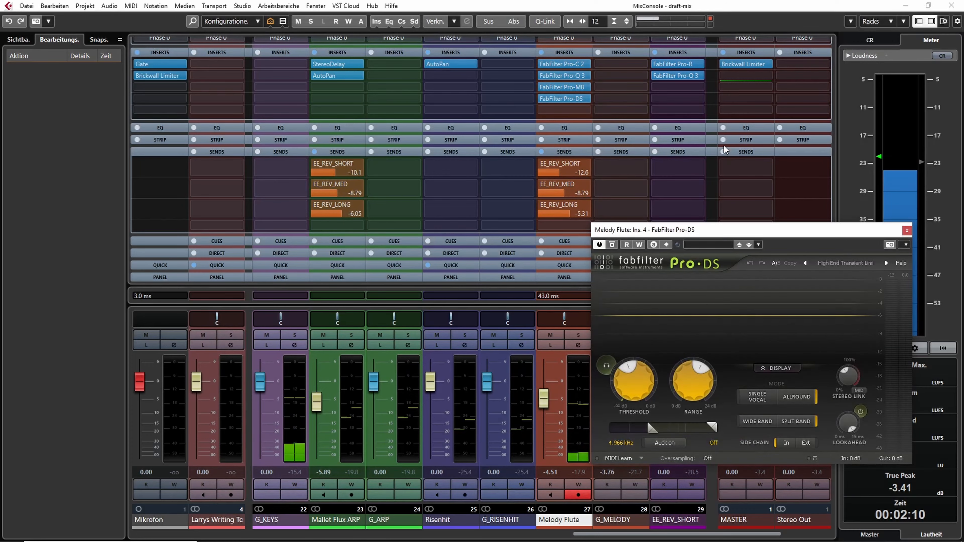
pyautogui.moveTo(722, 232); pyautogui.dragTo(287, 198)
pyautogui.moveTo(543, 64)
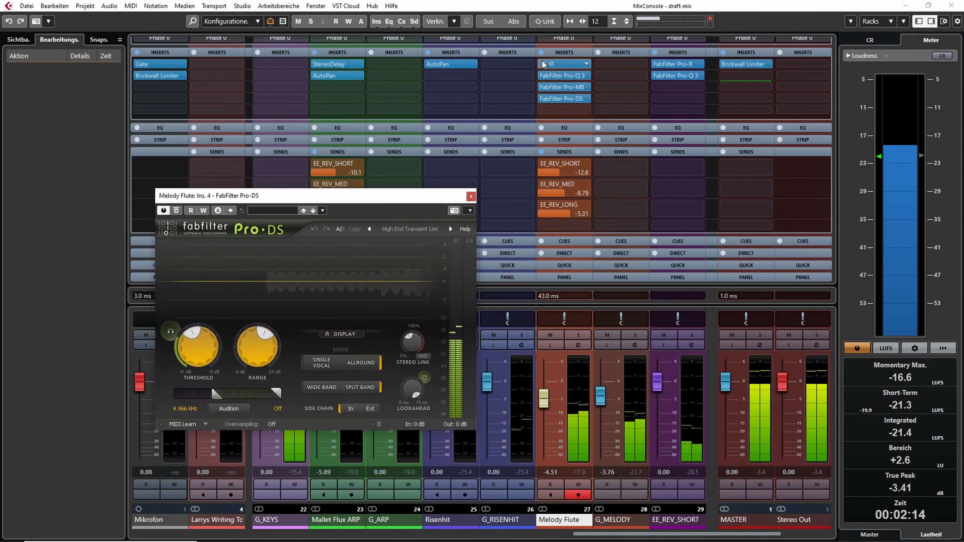
pyautogui.press('F3')
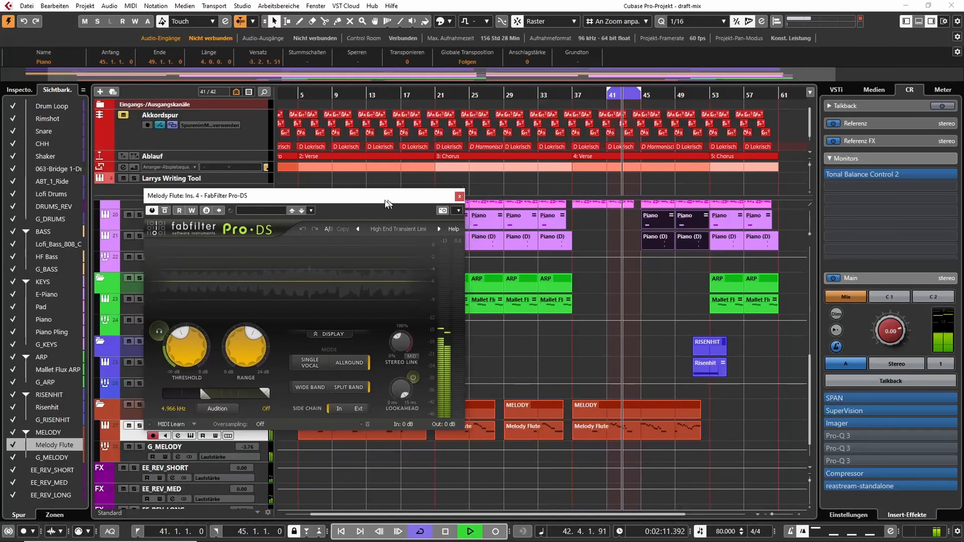
pyautogui.moveTo(398, 195); pyautogui.dragTo(388, 163)
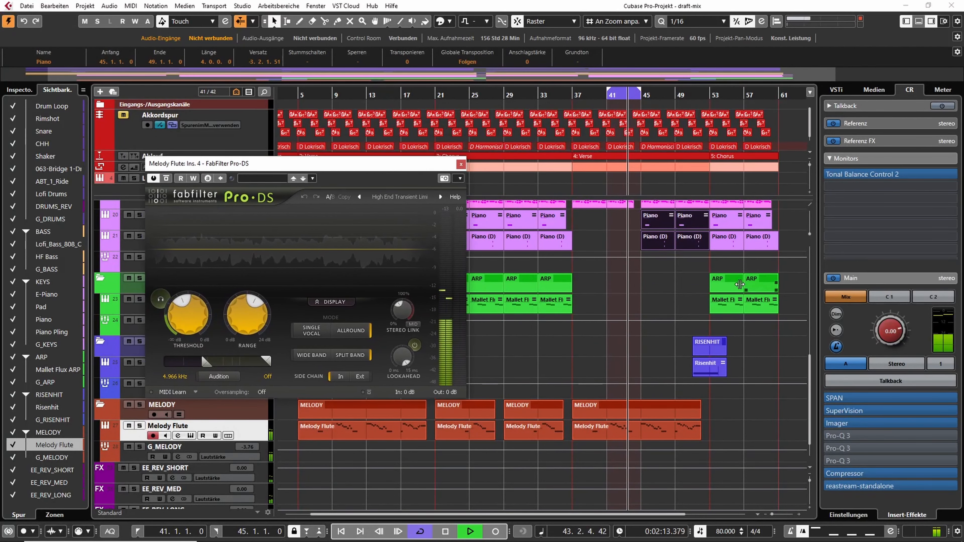
# Move playback to bar 41 in the project and close the Pro-DS window
pyautogui.click(525, 376)
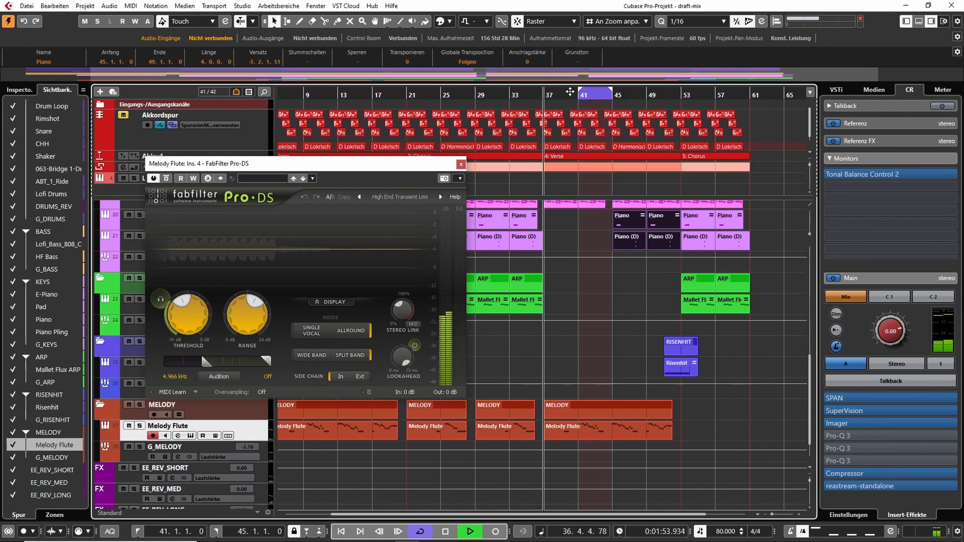
pyautogui.click(577, 98)
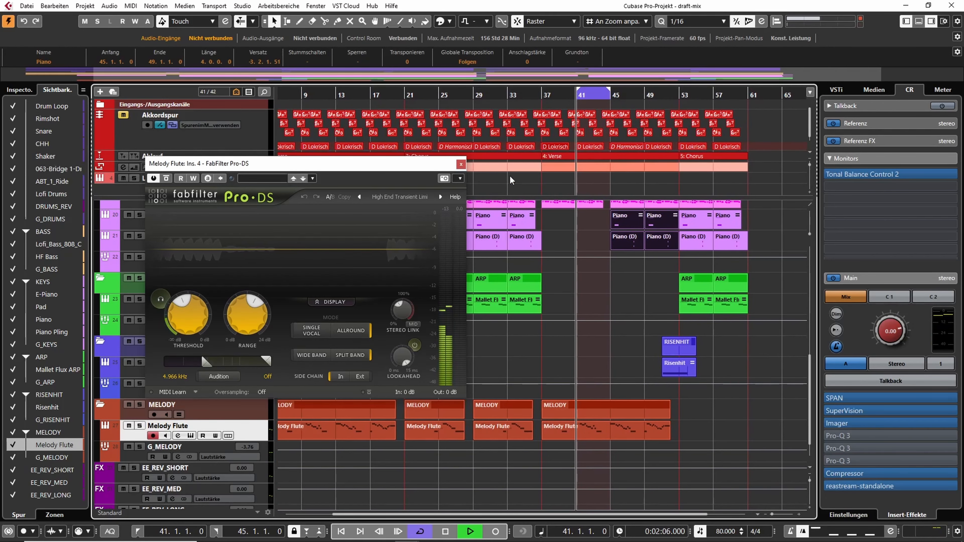
pyautogui.click(461, 164)
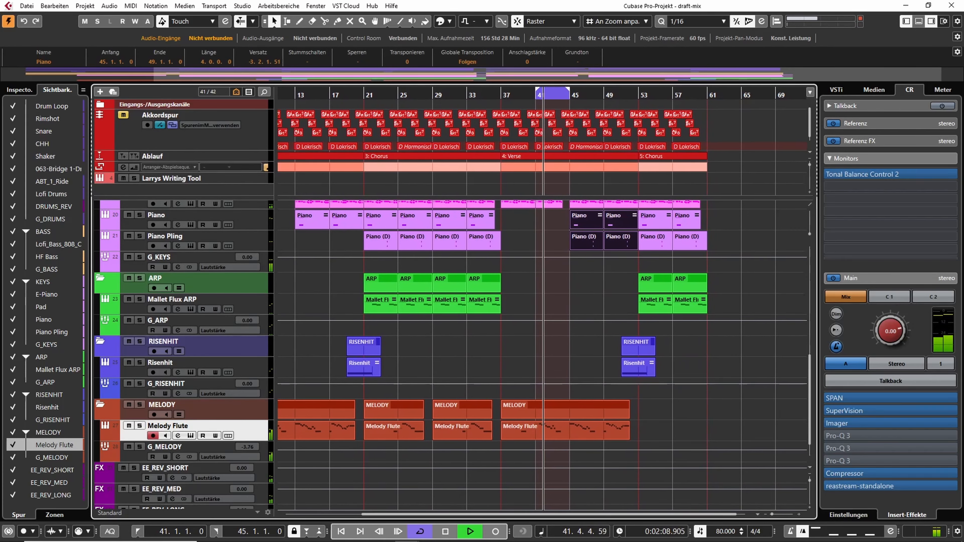
# Select the Risenhit channel and play the arrangement from just before the chorus at bar 21 to hear the riser
pyautogui.press('F3')
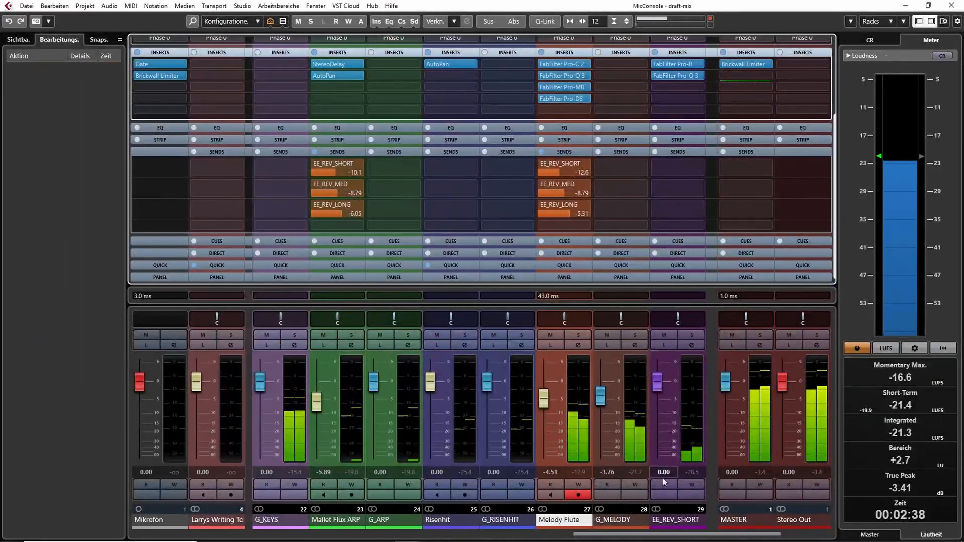
pyautogui.moveTo(675, 536); pyautogui.dragTo(582, 530)
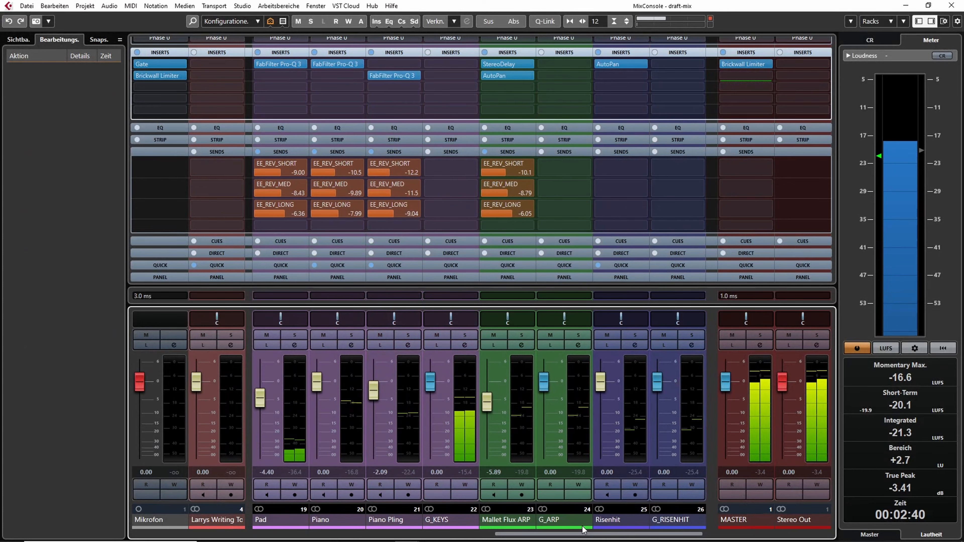
pyautogui.click(618, 525)
pyautogui.press('F3')
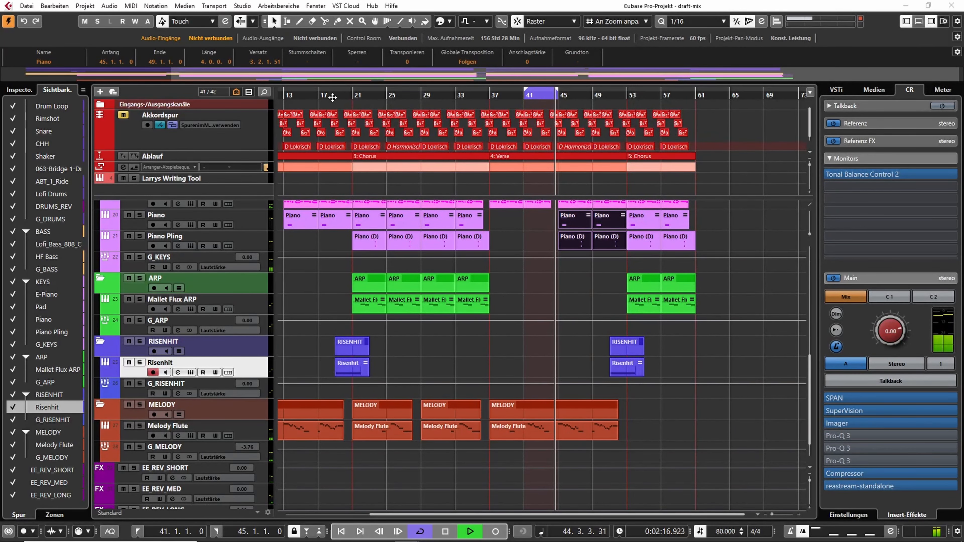
pyautogui.click(345, 95)
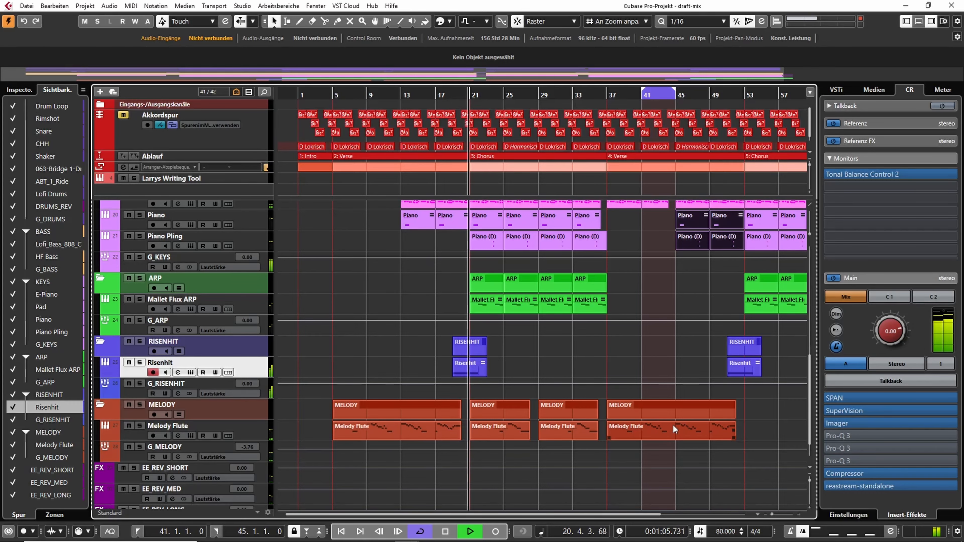
pyautogui.press('F3')
pyautogui.doubleClick(385, 3)
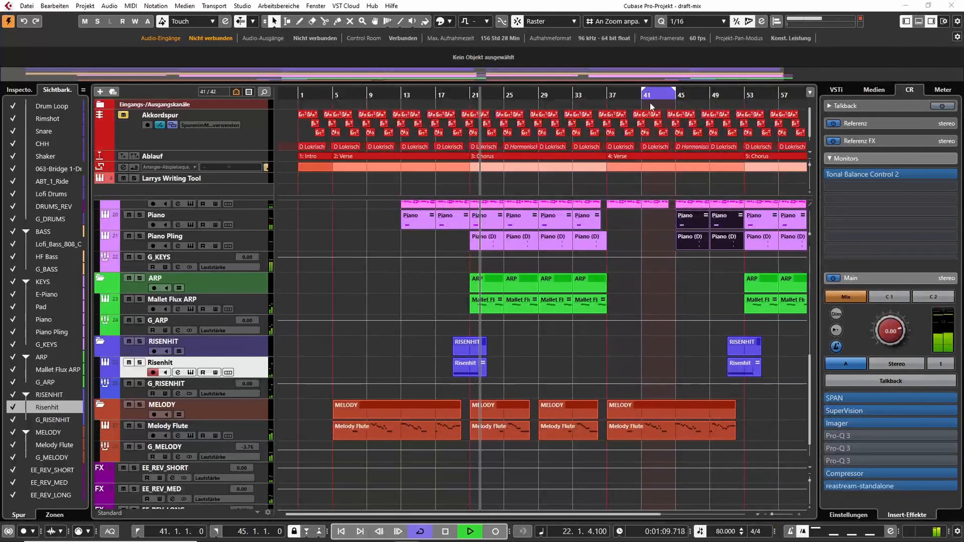
# Return playback to bar 41 and examine the AutoPan insert on the Risenhit channel in the MixConsole
pyautogui.click(645, 96)
pyautogui.press('F3')
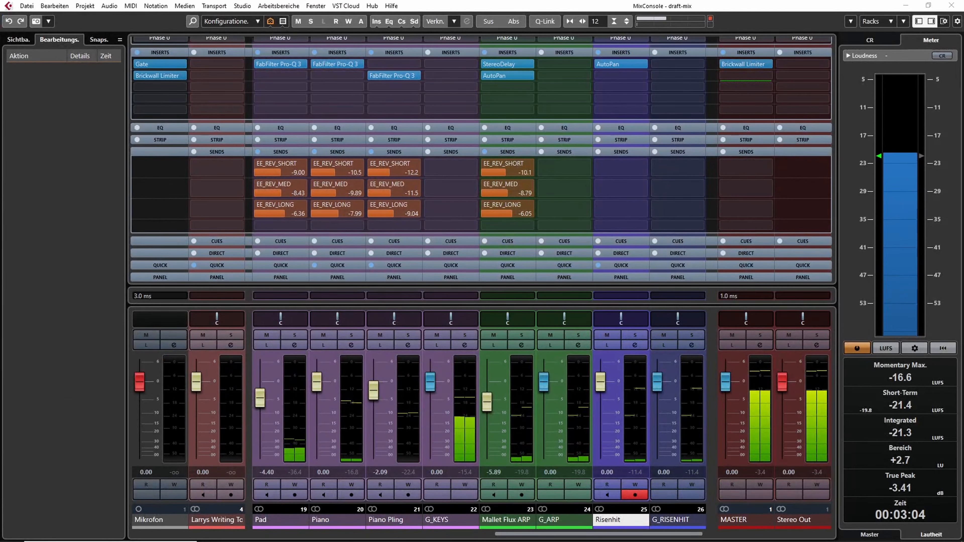
pyautogui.click(621, 63)
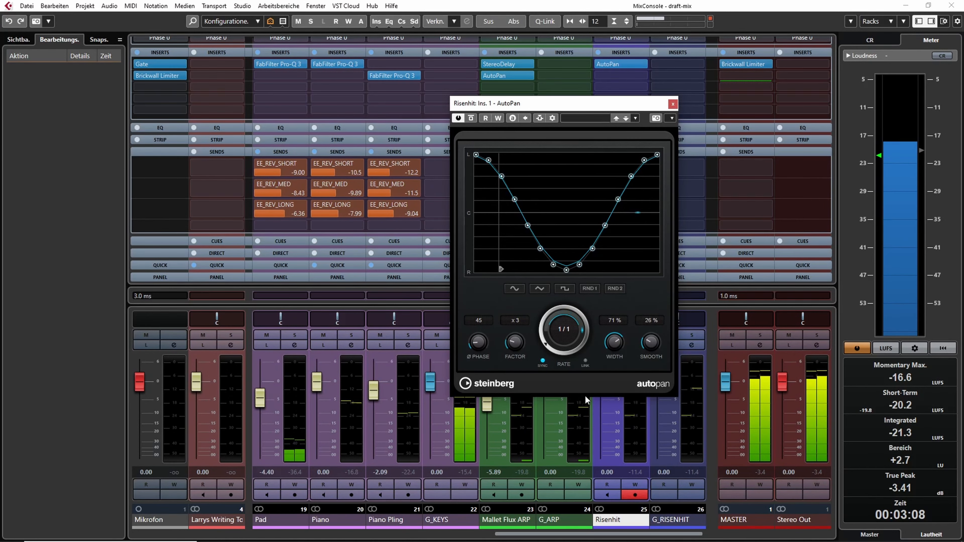
pyautogui.click(672, 104)
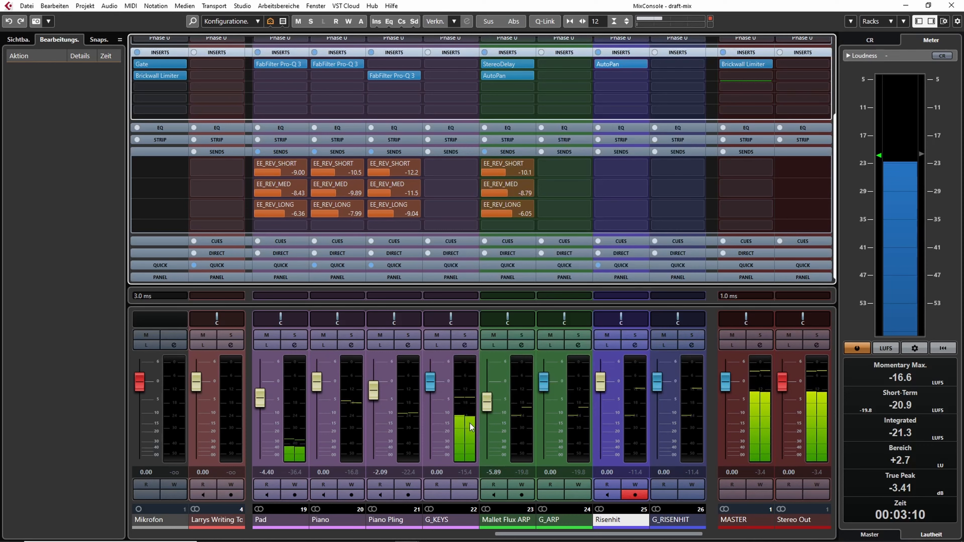
# Select the Mallet Flux ARP channel, examine the settings of its StereoDelay insert and close it
pyautogui.click(502, 521)
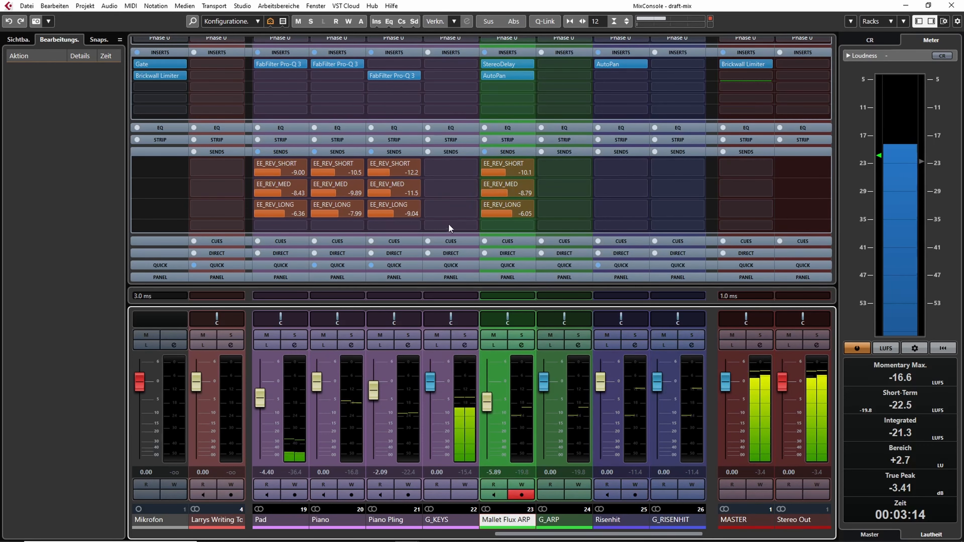
pyautogui.click(507, 64)
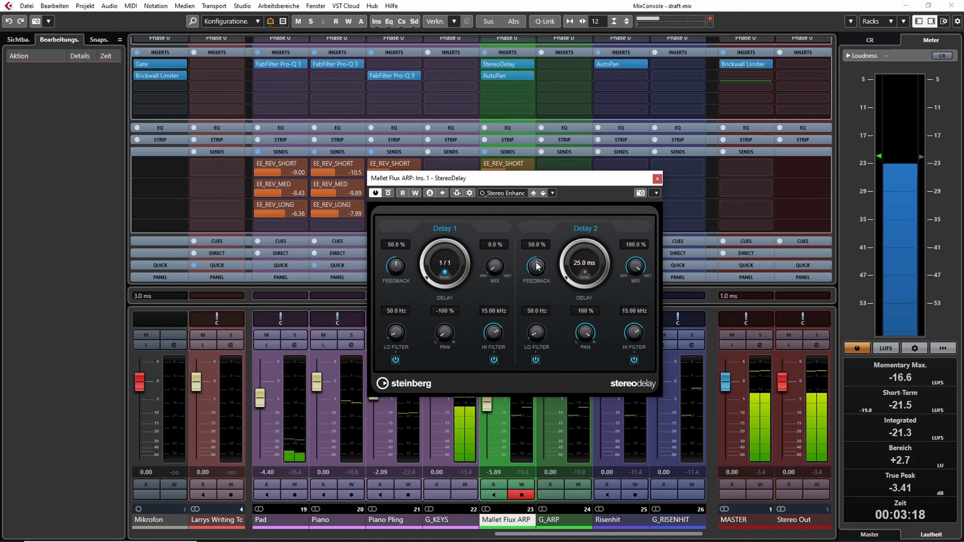
pyautogui.moveTo(522, 171); pyautogui.dragTo(302, 180)
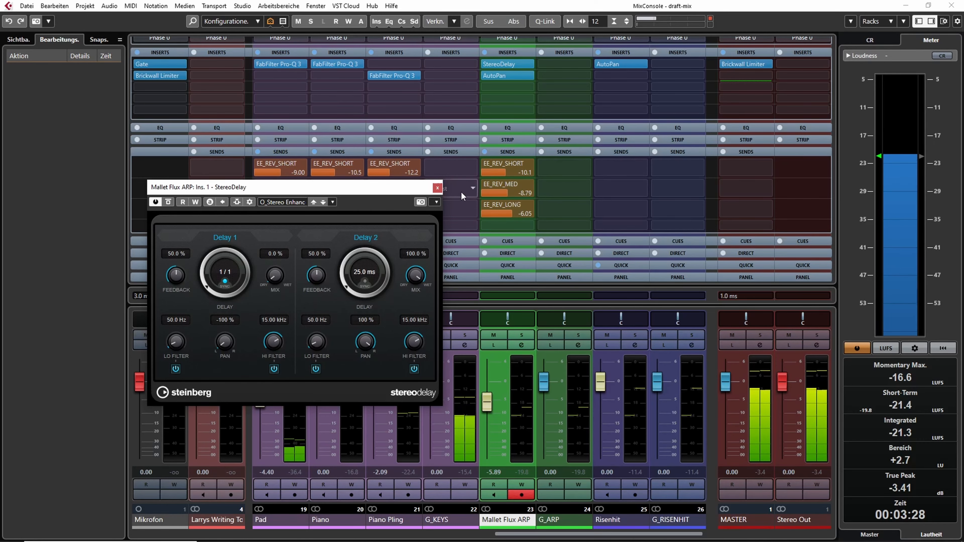
pyautogui.click(433, 187)
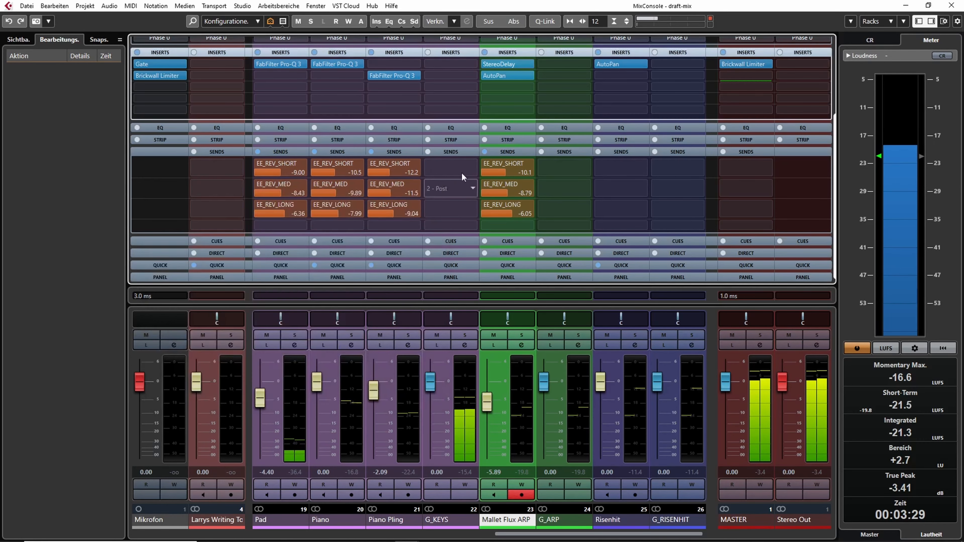
# Examine the settings of the AutoPan insert on the Mallet Flux ARP channel and close its window
pyautogui.click(513, 76)
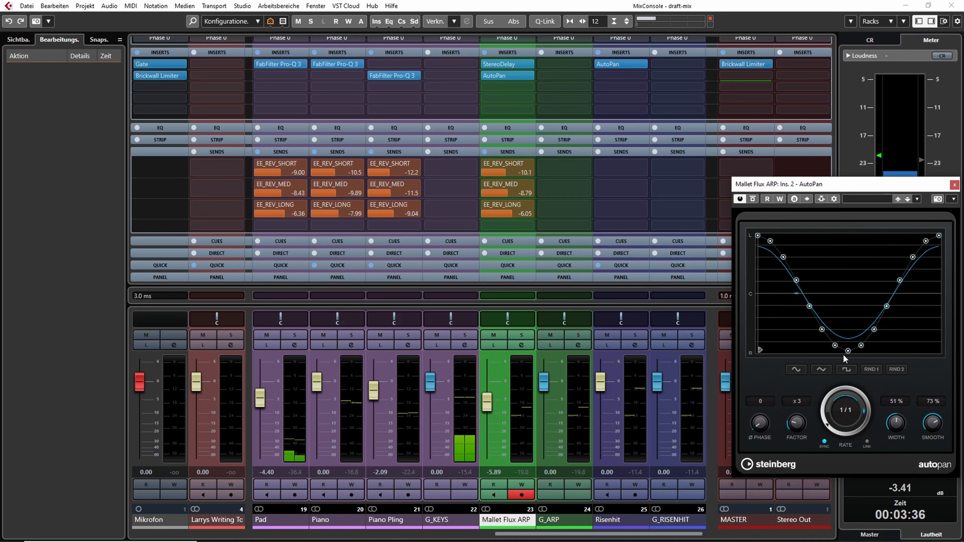
pyautogui.click(952, 184)
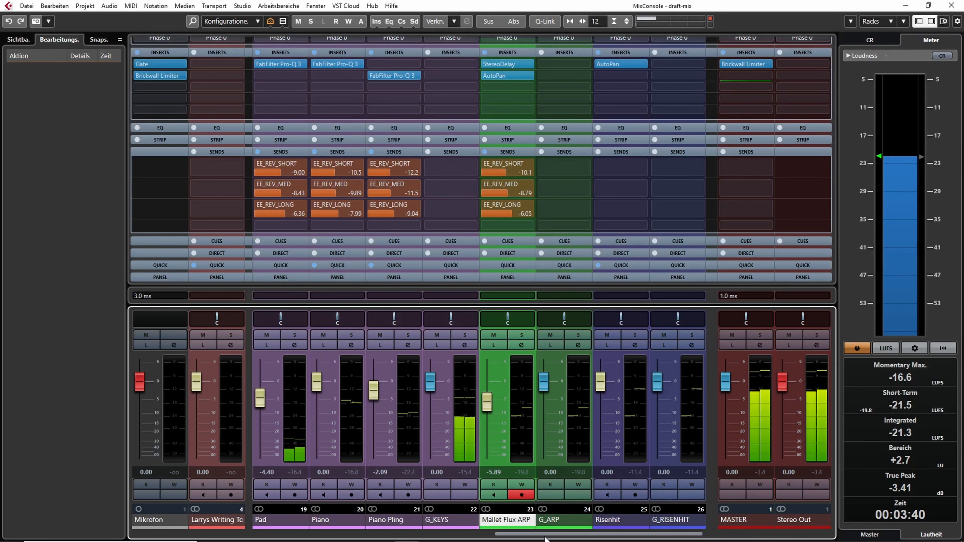
# Select the E-Piano and Pad channels in turn, examine the Pad channel's FabFilter Pro-Q 3 low cut and close the EQ window
pyautogui.moveTo(550, 538); pyautogui.dragTo(452, 517)
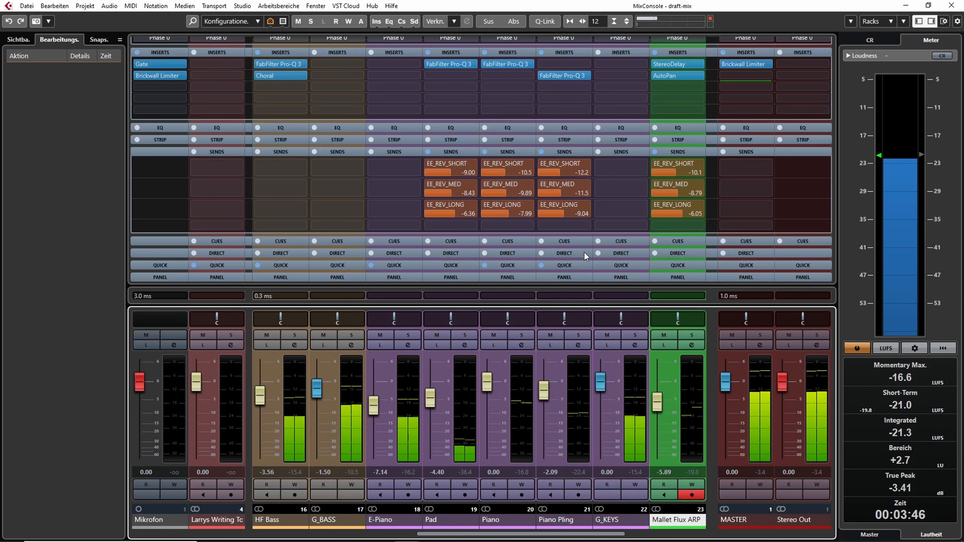
pyautogui.click(388, 521)
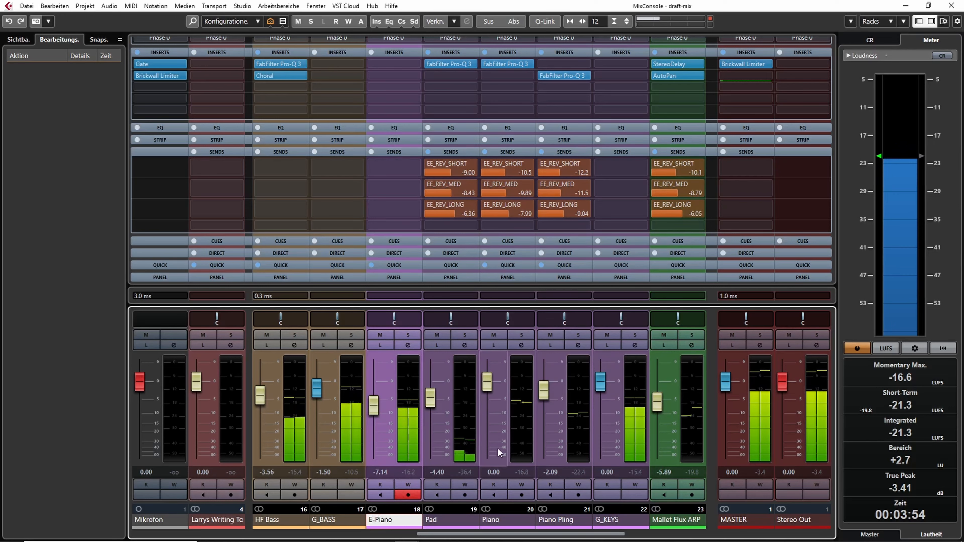
pyautogui.click(474, 436)
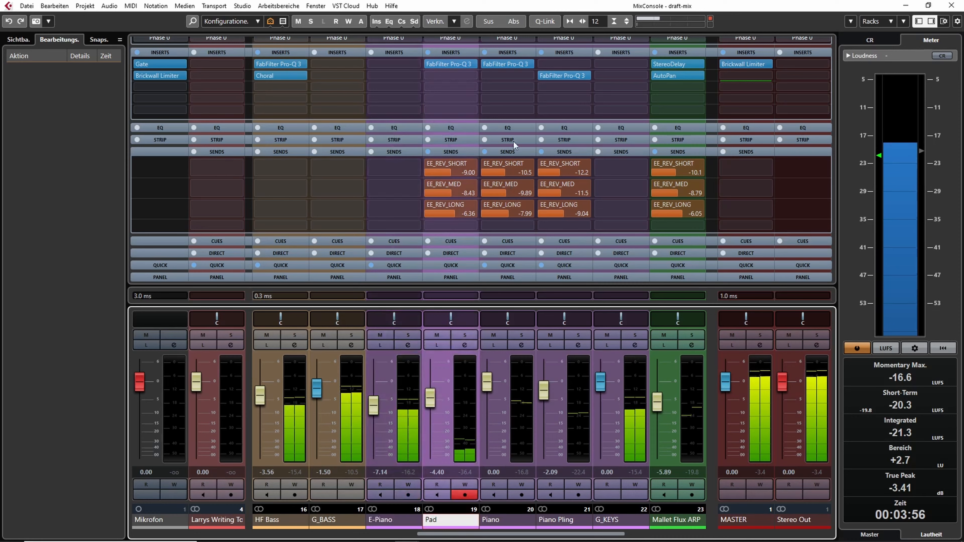
pyautogui.click(459, 65)
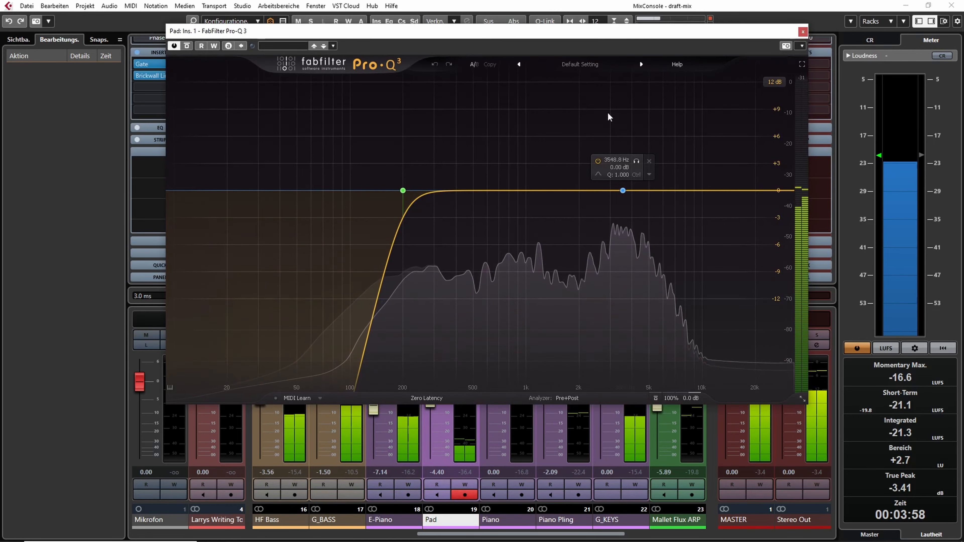
pyautogui.click(802, 31)
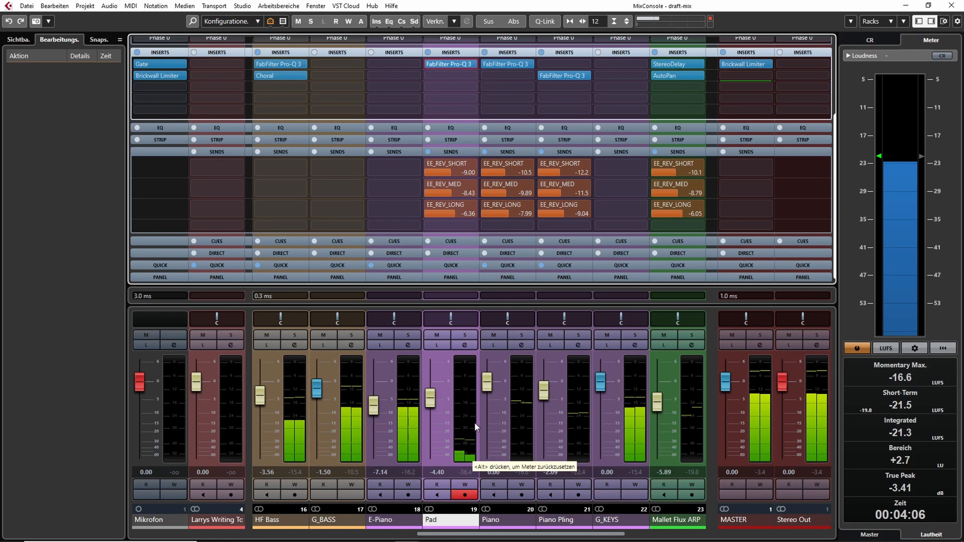
# Examine the mid bell cut and the two side boosts in the Piano channel's FabFilter Pro-Q 3 and close the window
pyautogui.click(510, 61)
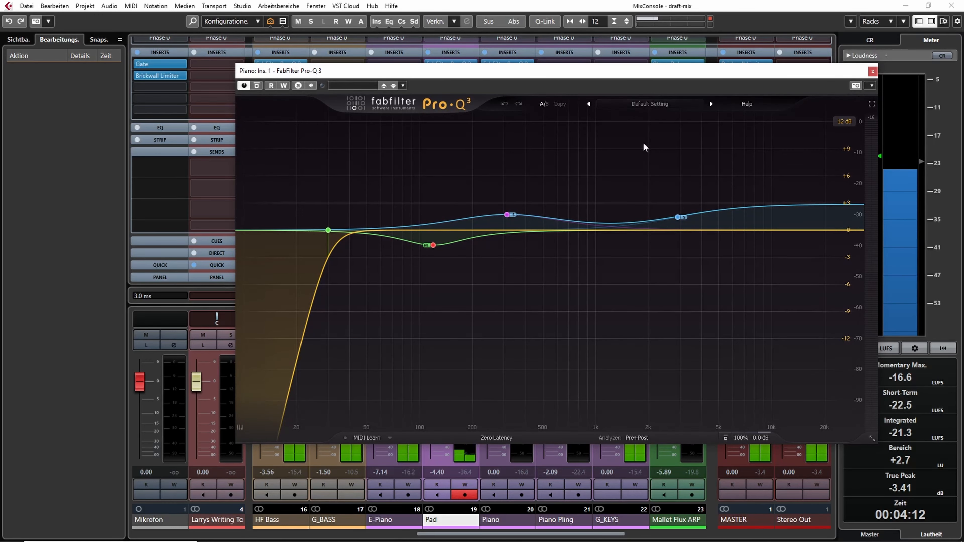
pyautogui.moveTo(633, 74); pyautogui.dragTo(538, 87)
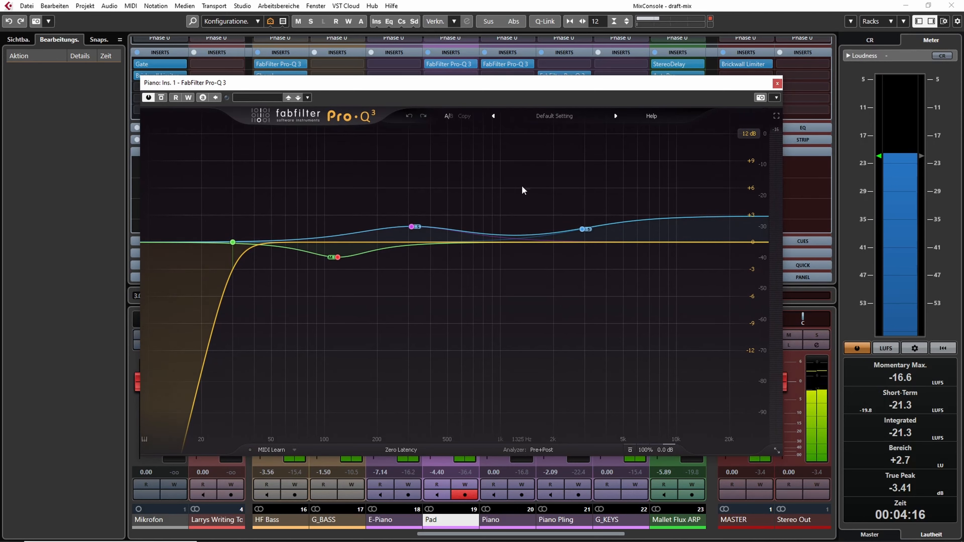
pyautogui.moveTo(581, 172)
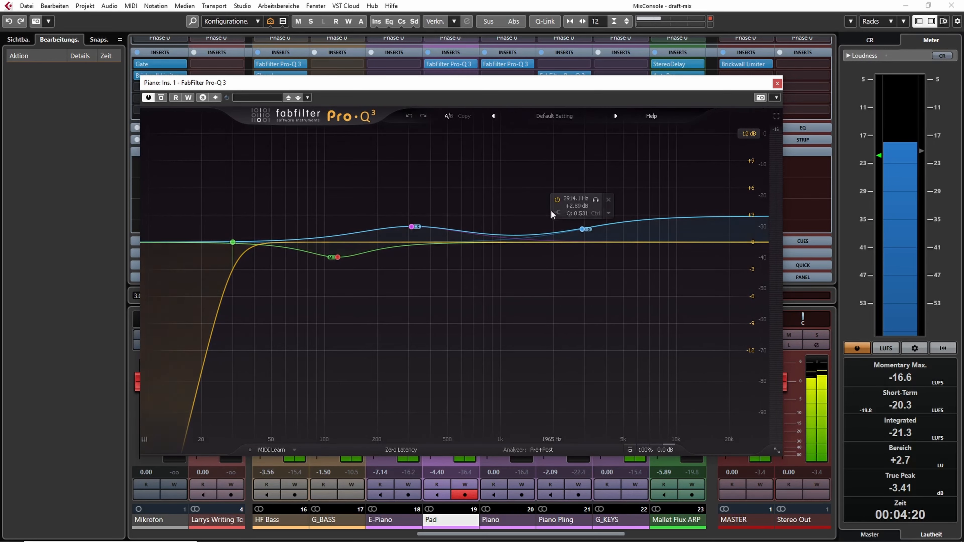
pyautogui.moveTo(384, 298); pyautogui.dragTo(304, 254)
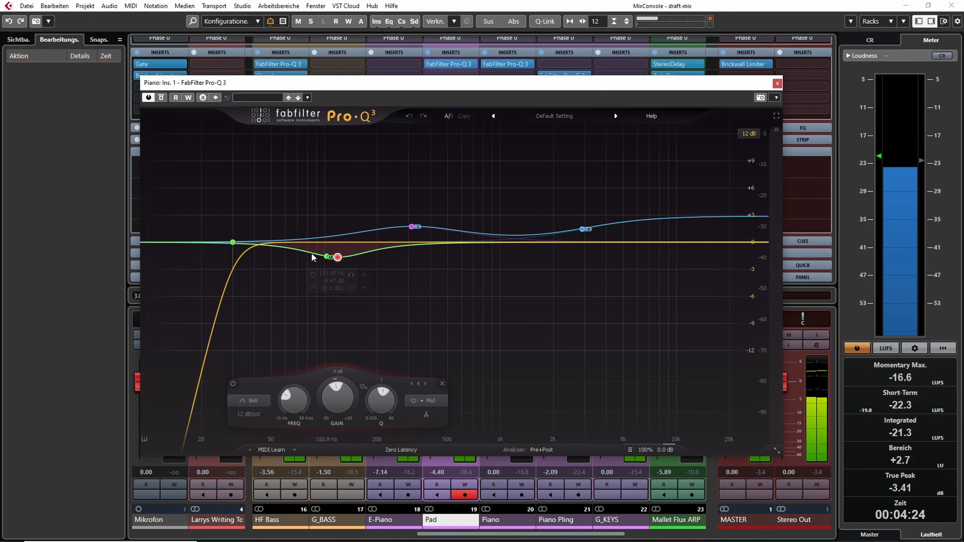
pyautogui.moveTo(385, 195)
pyautogui.moveTo(384, 195); pyautogui.dragTo(648, 243)
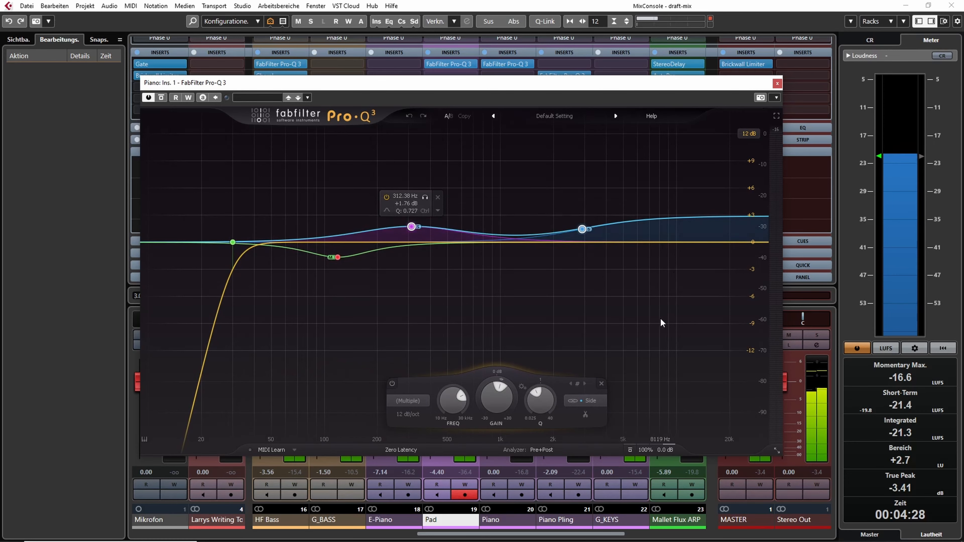
pyautogui.click(635, 250)
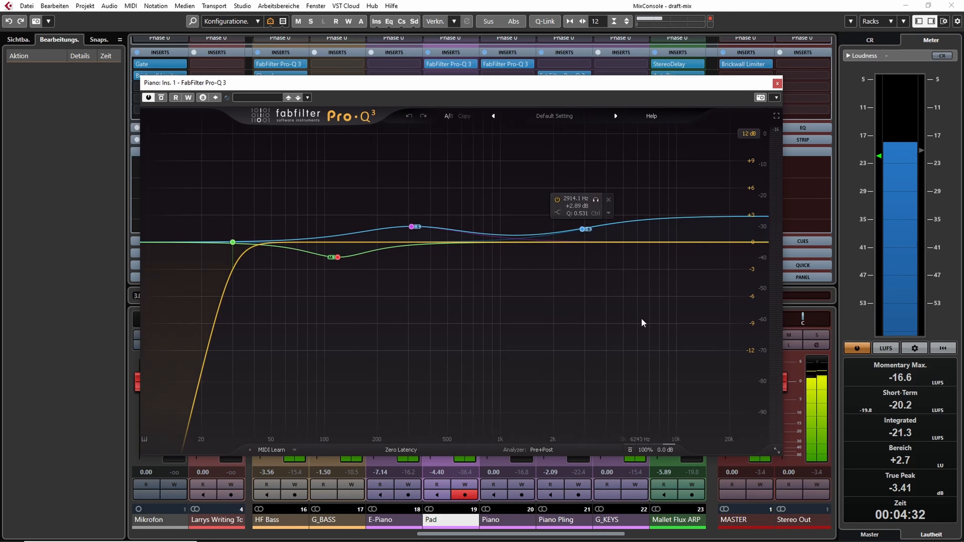
pyautogui.moveTo(641, 322); pyautogui.dragTo(565, 215)
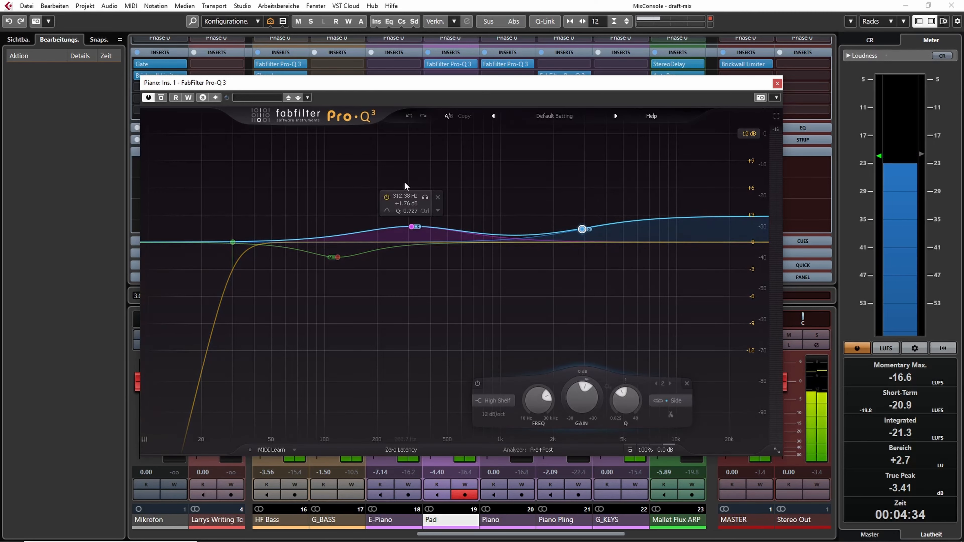
pyautogui.click(411, 226)
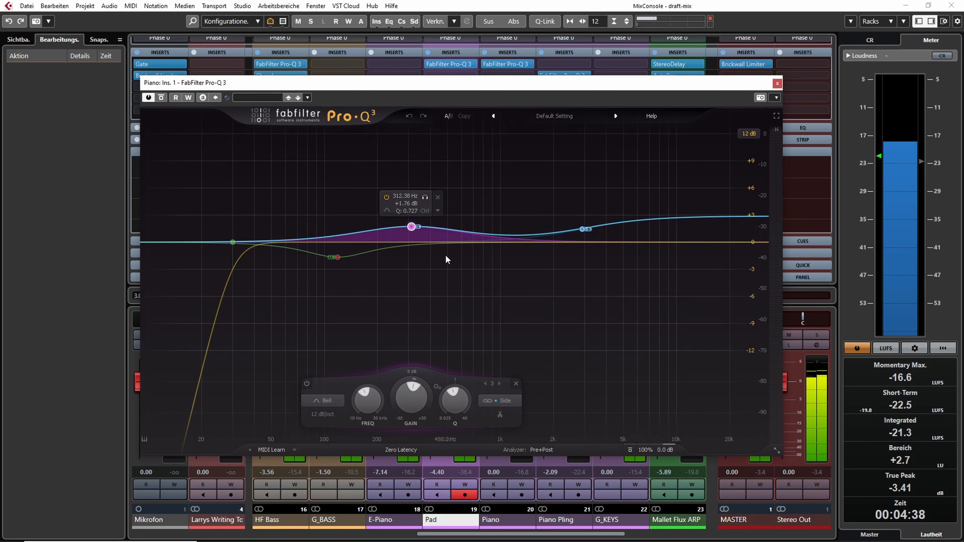
pyautogui.click(440, 263)
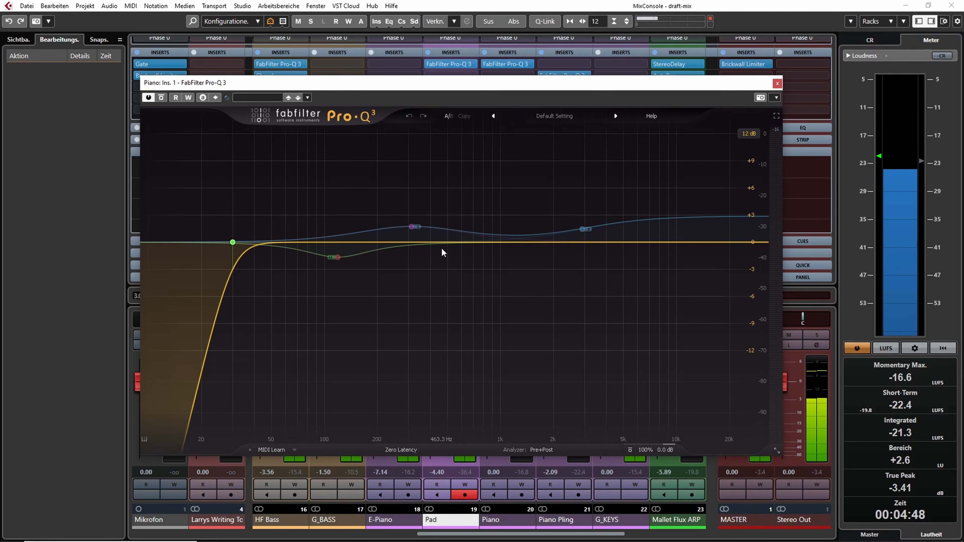
pyautogui.click(776, 84)
# Examine the side high shelf, narrow stereo cuts and mid bell cut in the Piano Pling channel's FabFilter Pro-Q 3 and close the window
pyautogui.click(578, 75)
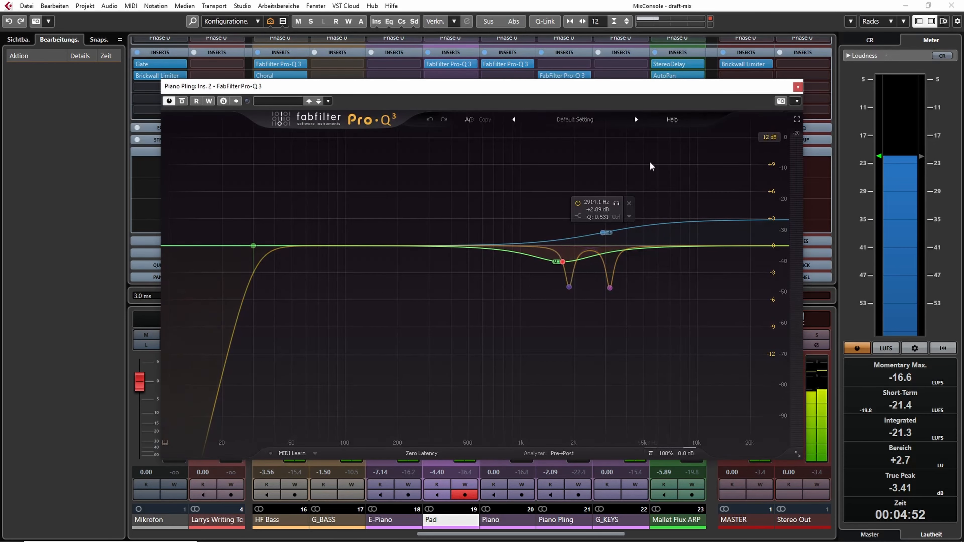
pyautogui.moveTo(659, 329); pyautogui.dragTo(485, 248)
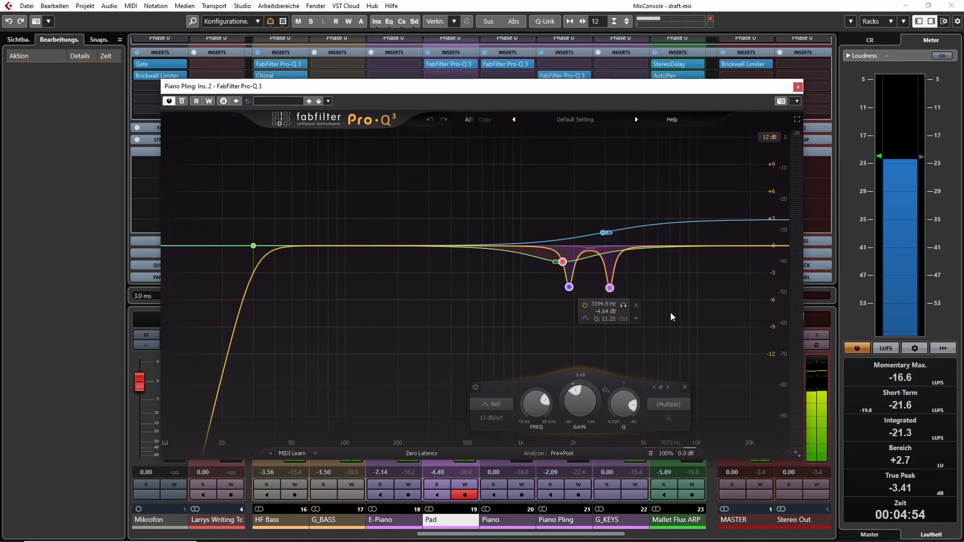
pyautogui.click(602, 233)
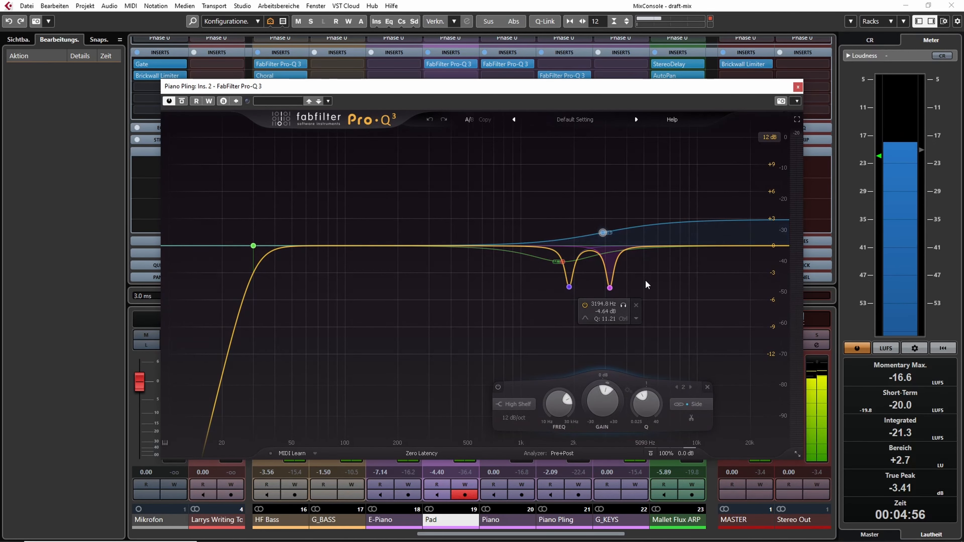
pyautogui.click(636, 318)
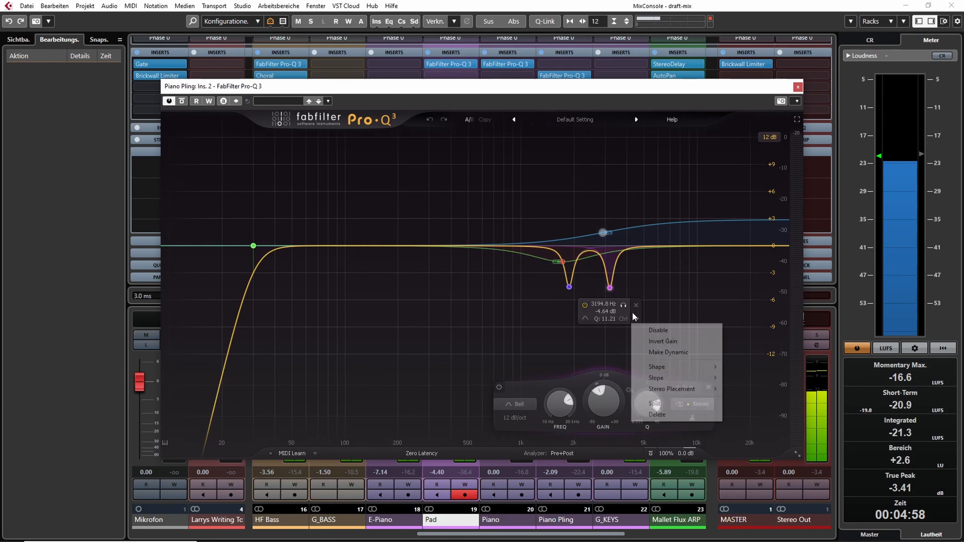
pyautogui.click(569, 286)
pyautogui.click(568, 286)
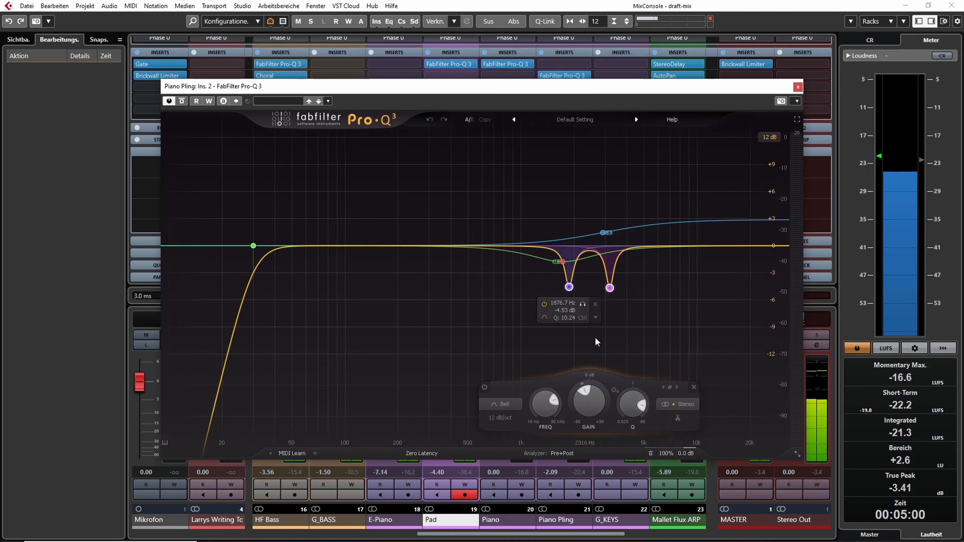
pyautogui.moveTo(625, 312)
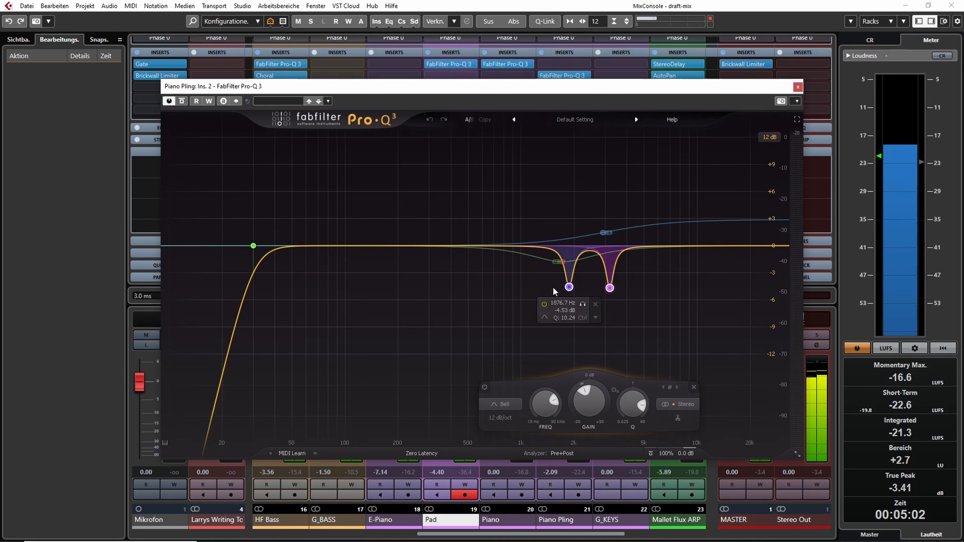
pyautogui.click(561, 262)
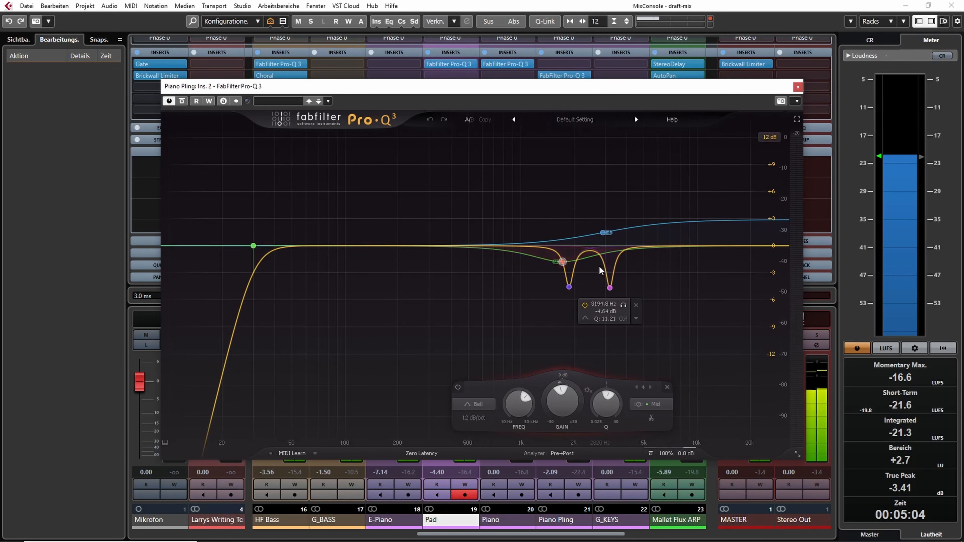
pyautogui.click(797, 87)
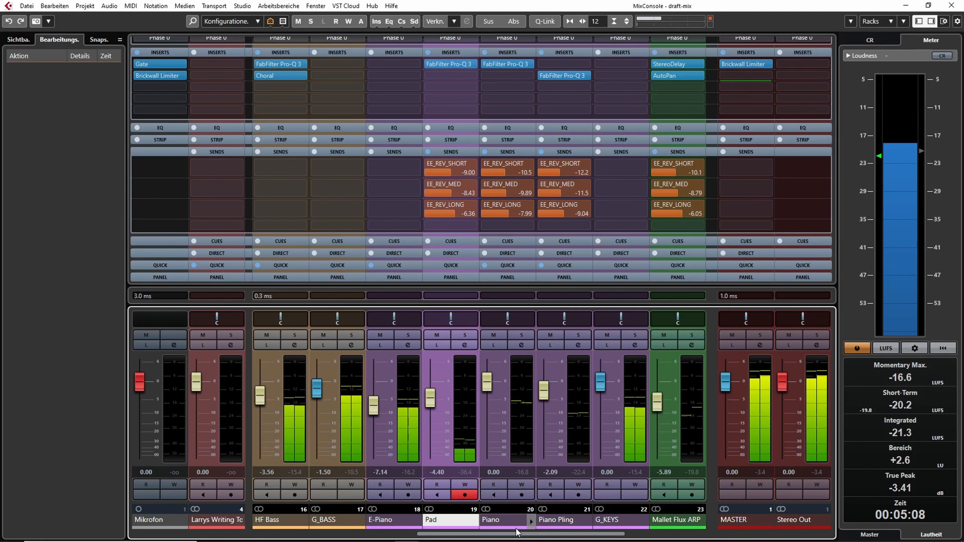
# Examine the low cut and low-end dynamic band in the Lofi_Bass_808 channel's FabFilter Pro-Q 3 and close the window
pyautogui.moveTo(530, 529); pyautogui.dragTo(414, 526)
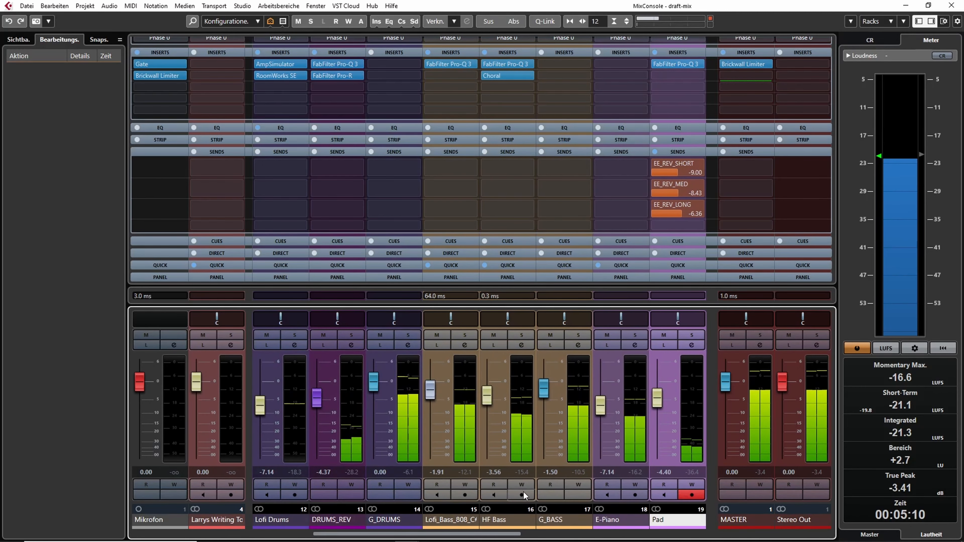
pyautogui.click(458, 63)
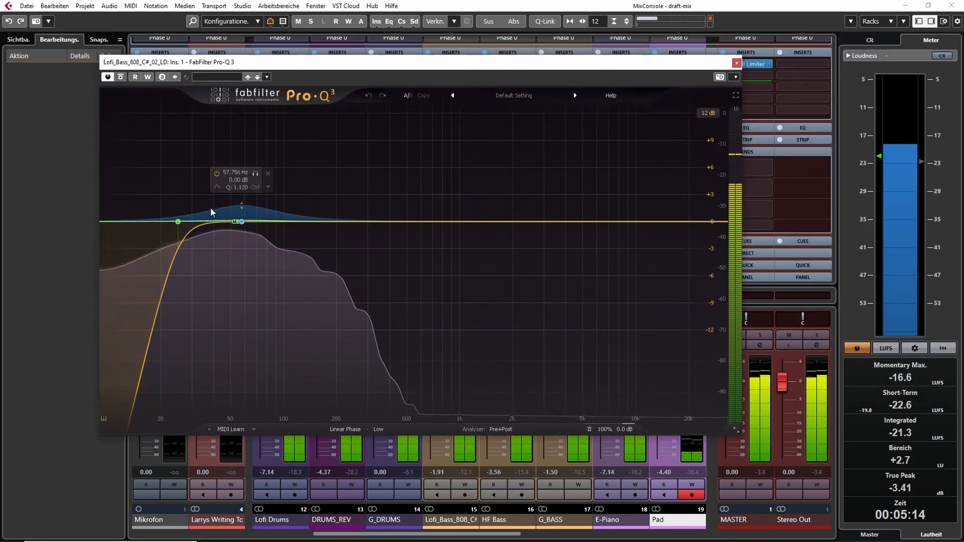
pyautogui.click(153, 192)
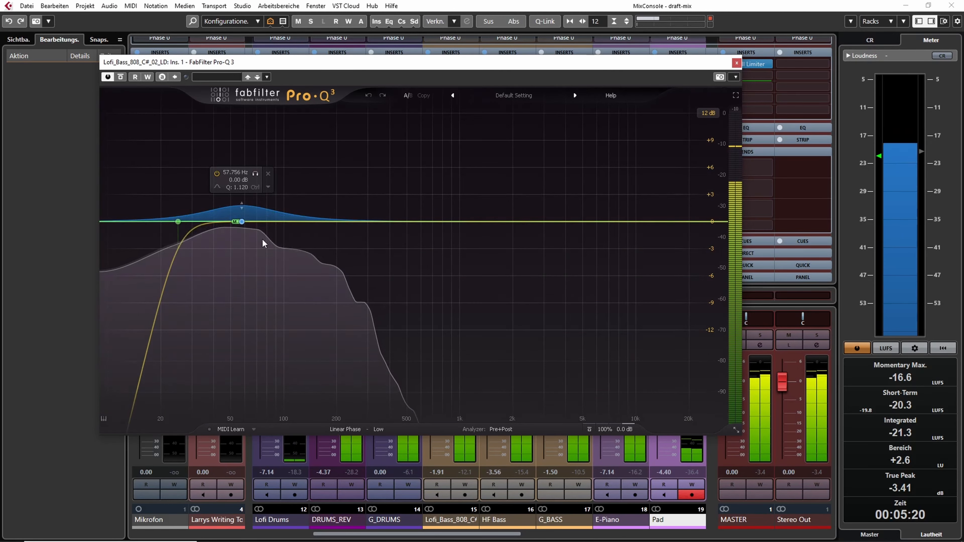
pyautogui.moveTo(246, 331); pyautogui.dragTo(245, 331)
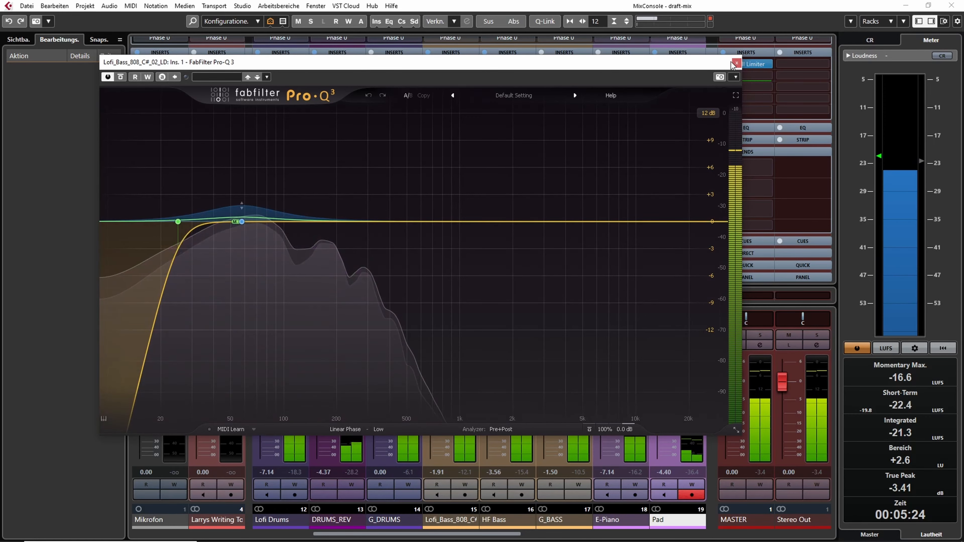
pyautogui.click(736, 63)
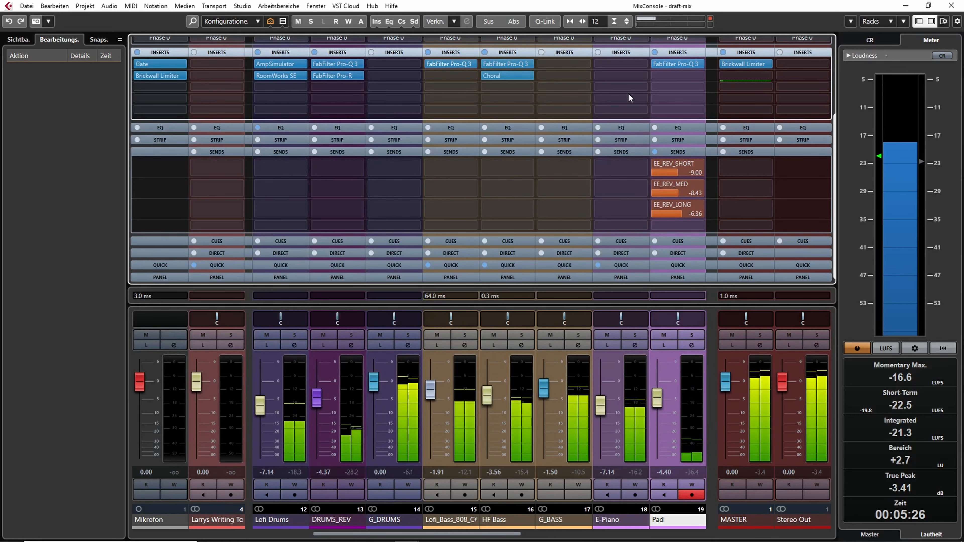
# Examine the stereo and side low cuts, the low mid-channel boost and the upper bell in the HF Bass channel's FabFilter Pro-Q 3 and close it
pyautogui.click(509, 63)
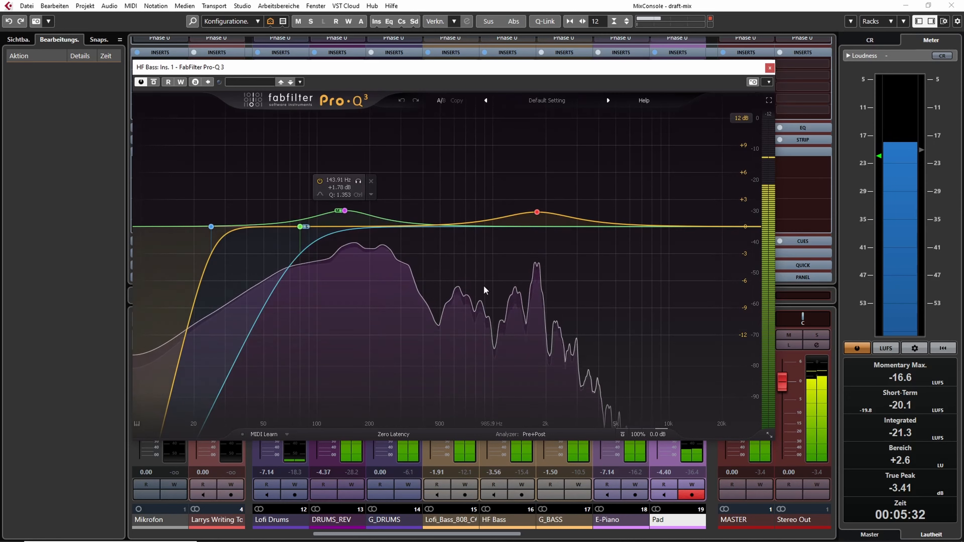
pyautogui.click(391, 303)
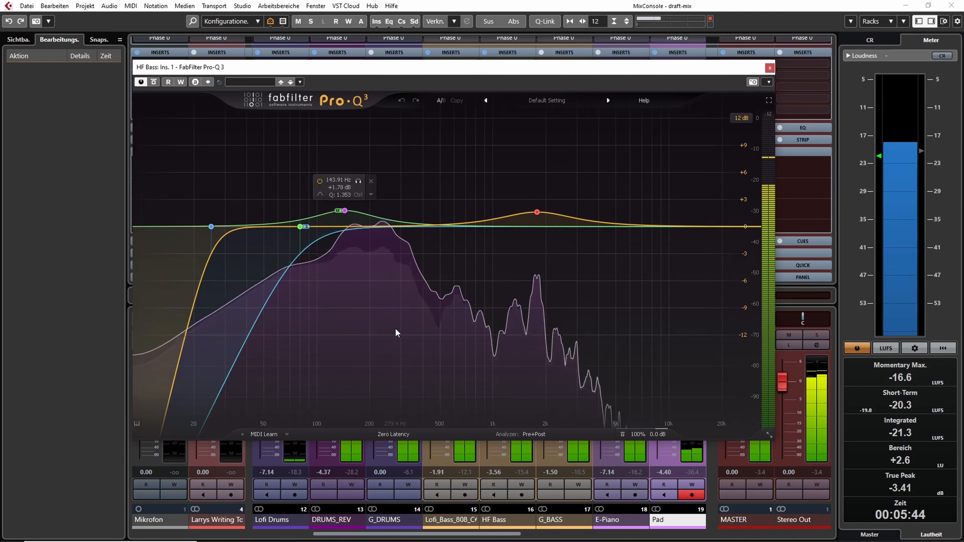
pyautogui.moveTo(325, 268); pyautogui.dragTo(281, 227)
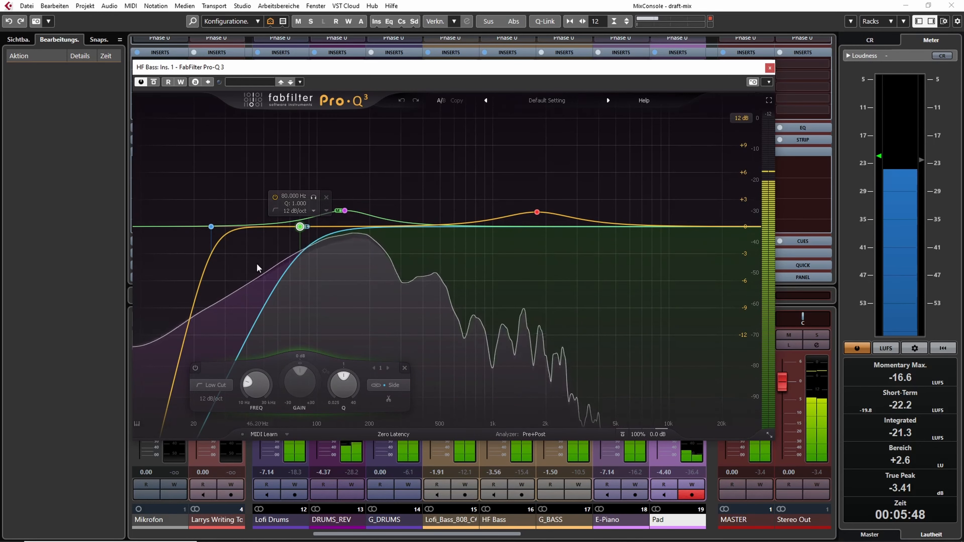
pyautogui.moveTo(166, 185); pyautogui.dragTo(215, 254)
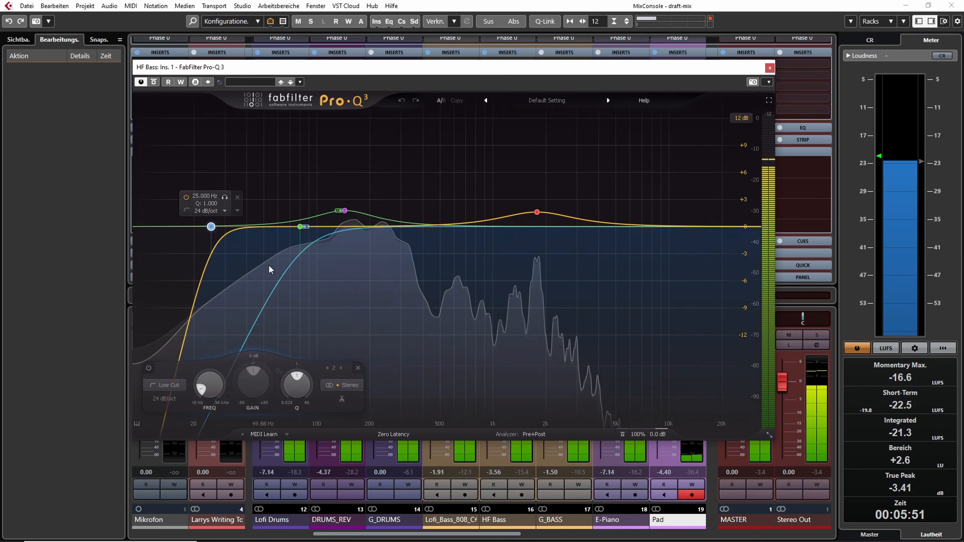
pyautogui.click(343, 211)
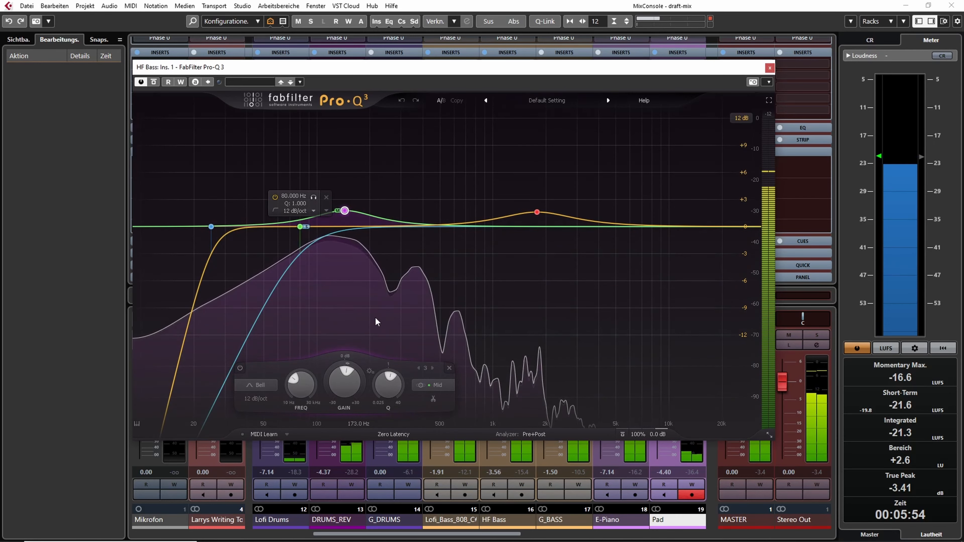
pyautogui.moveTo(511, 182)
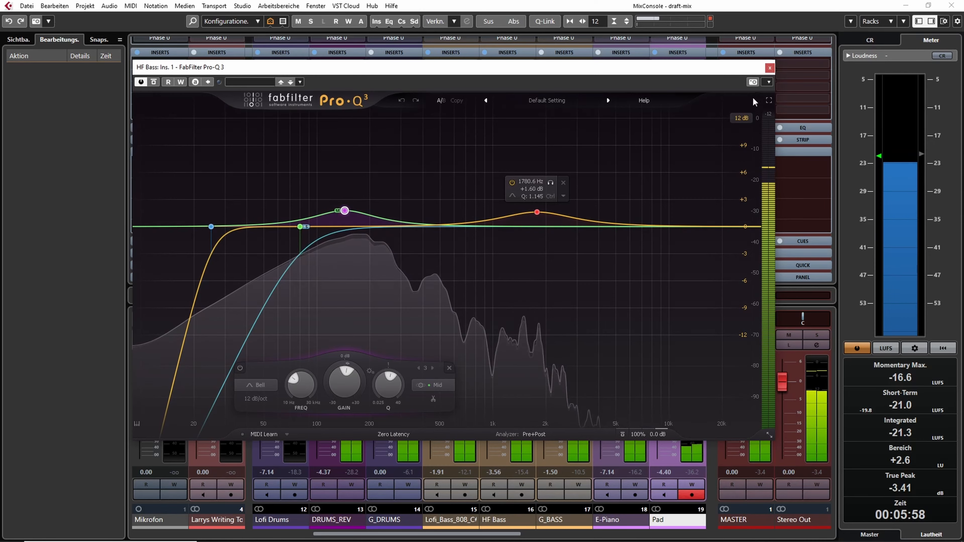
pyautogui.click(769, 68)
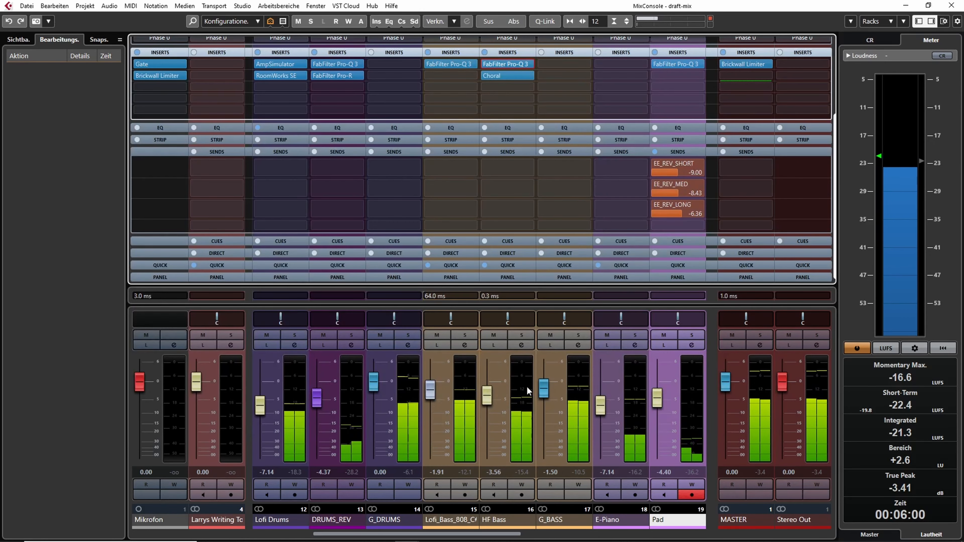
# Examine the Universal mode and Voices setting in the HF Bass channel's Choral insert and close the plug-in window
pyautogui.click(512, 75)
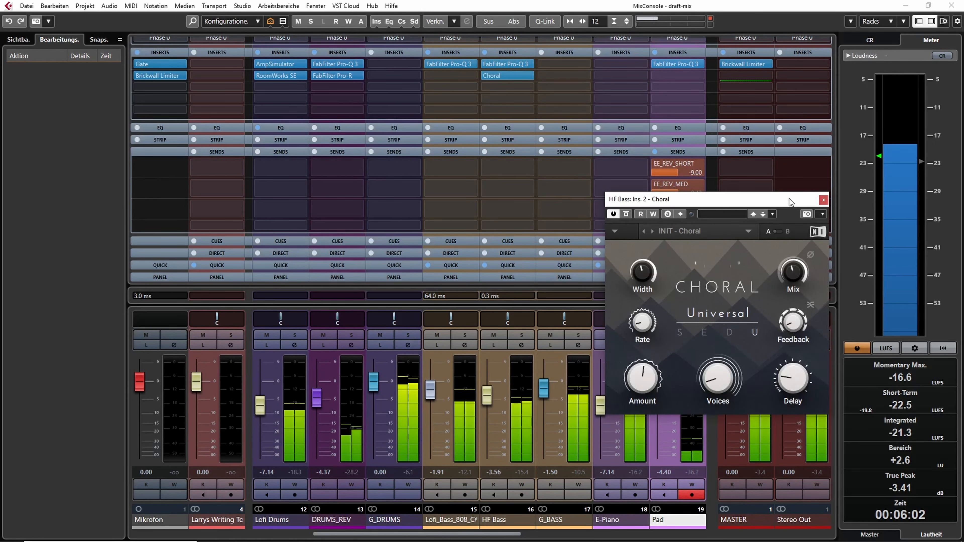
pyautogui.moveTo(771, 203); pyautogui.dragTo(520, 225)
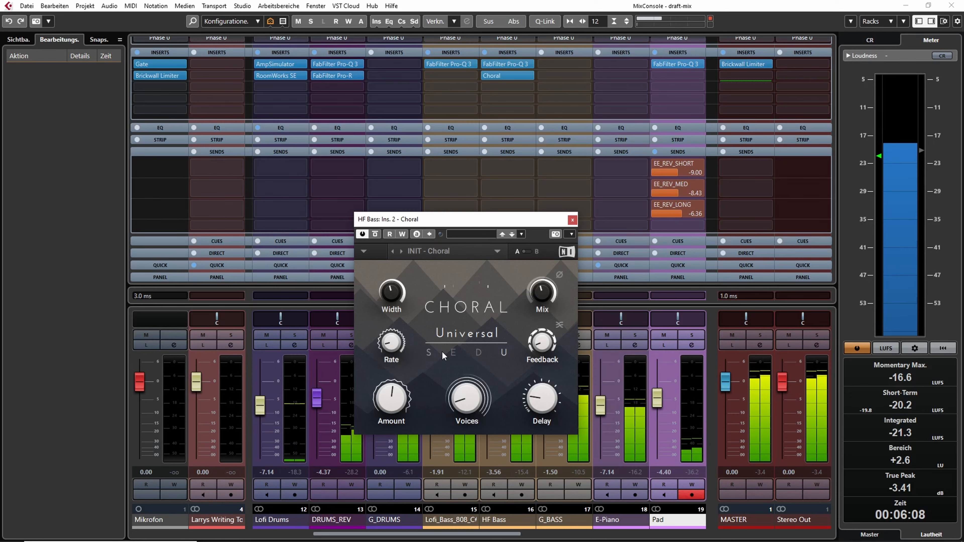
pyautogui.moveTo(481, 402)
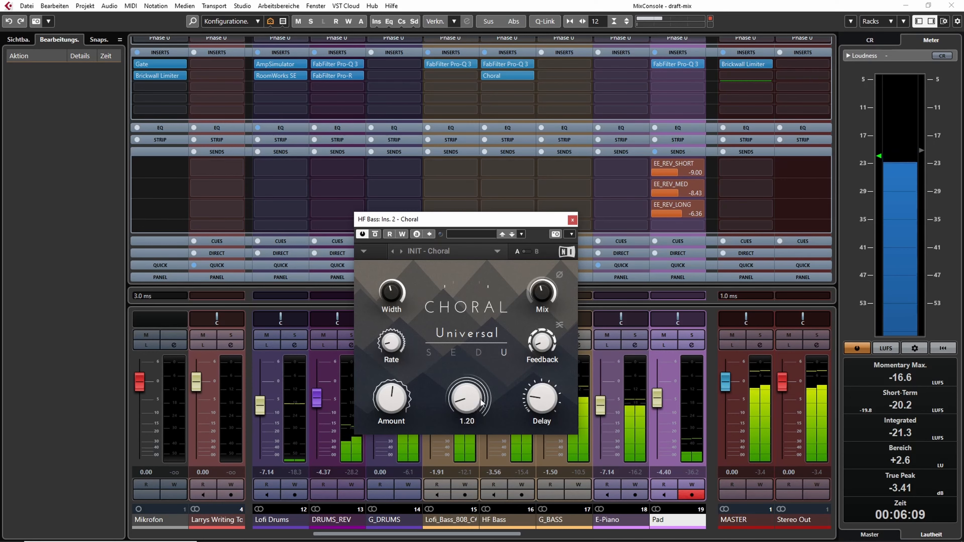
pyautogui.click(572, 220)
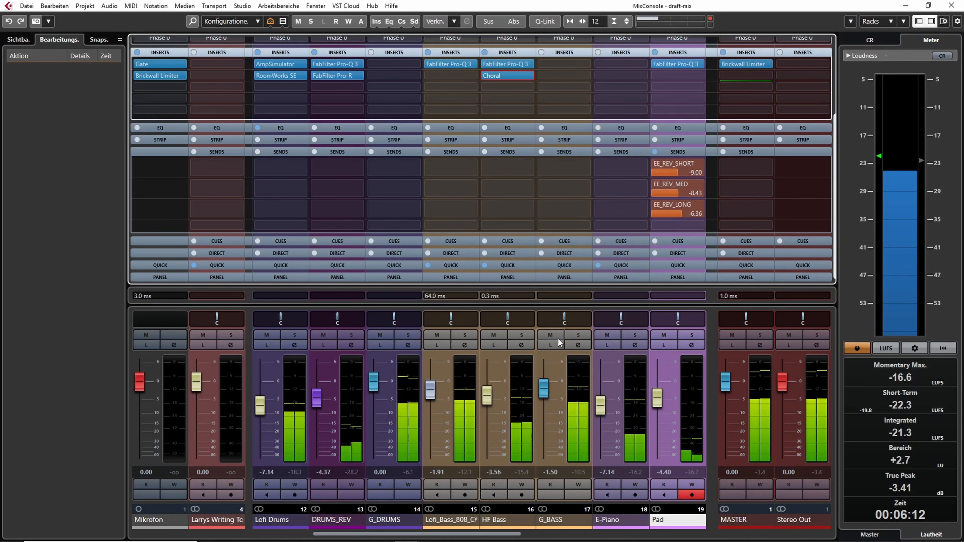
# Select the DRUMS_REV channel, examine the low cut in its FabFilter Pro-Q 3 and close the EQ window
pyautogui.moveTo(422, 533); pyautogui.dragTo(283, 535)
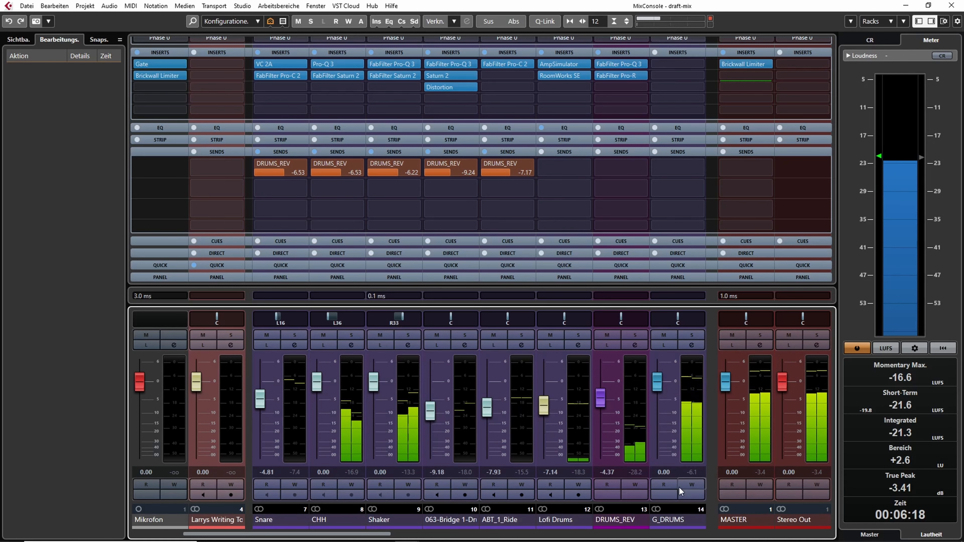
pyautogui.click(617, 525)
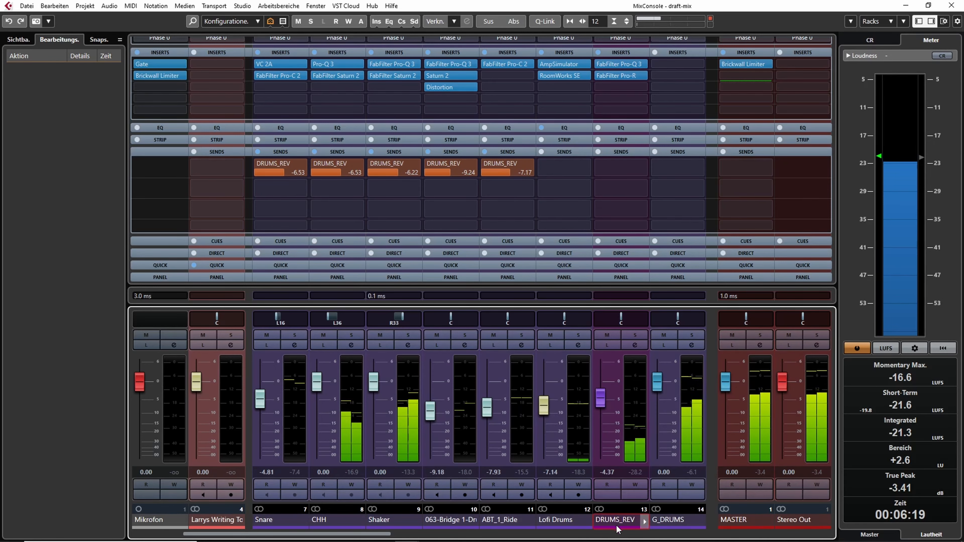
pyautogui.click(627, 66)
pyautogui.moveTo(300, 194); pyautogui.dragTo(403, 340)
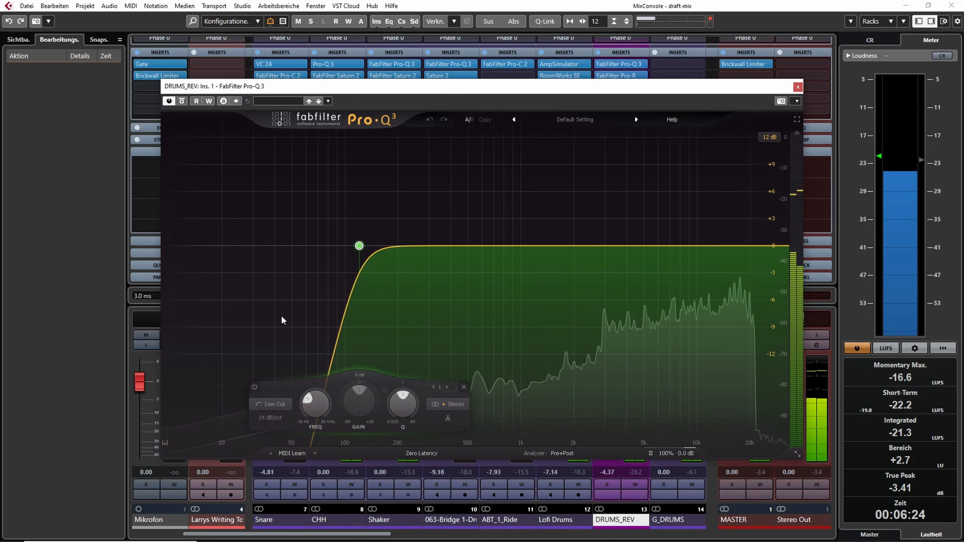
pyautogui.click(628, 66)
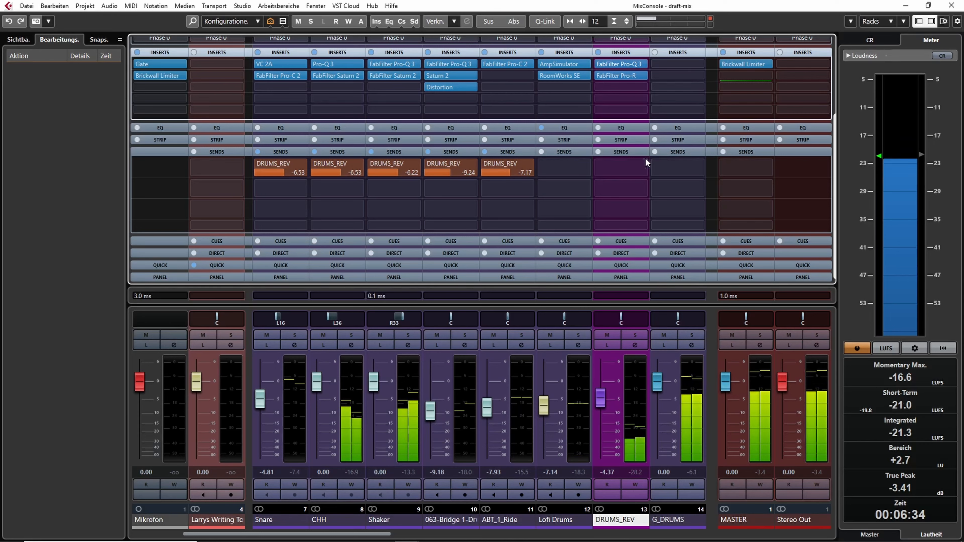
pyautogui.moveTo(655, 166)
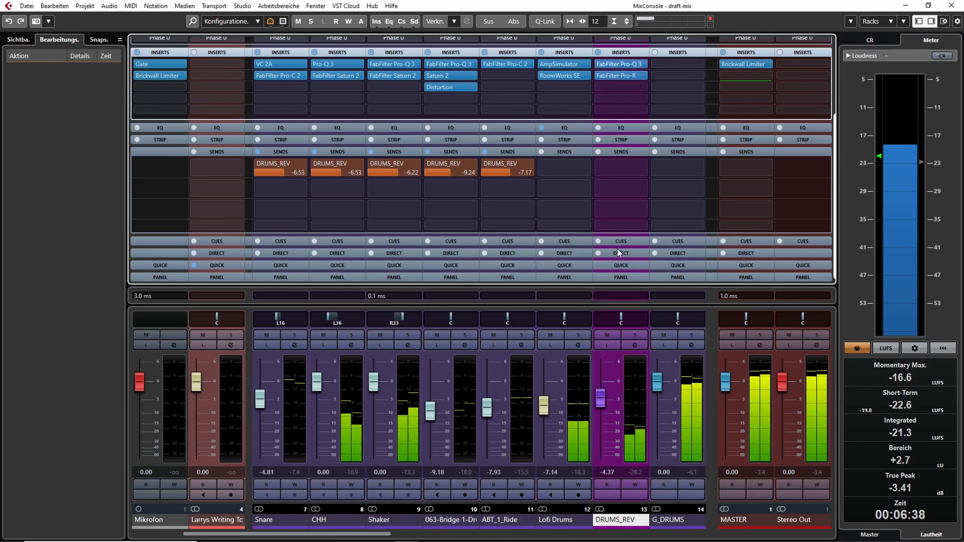
# Select the Lofi Drums channel, view where its events sit in the project arrangement and return to the MixConsole
pyautogui.moveTo(368, 534); pyautogui.dragTo(316, 535)
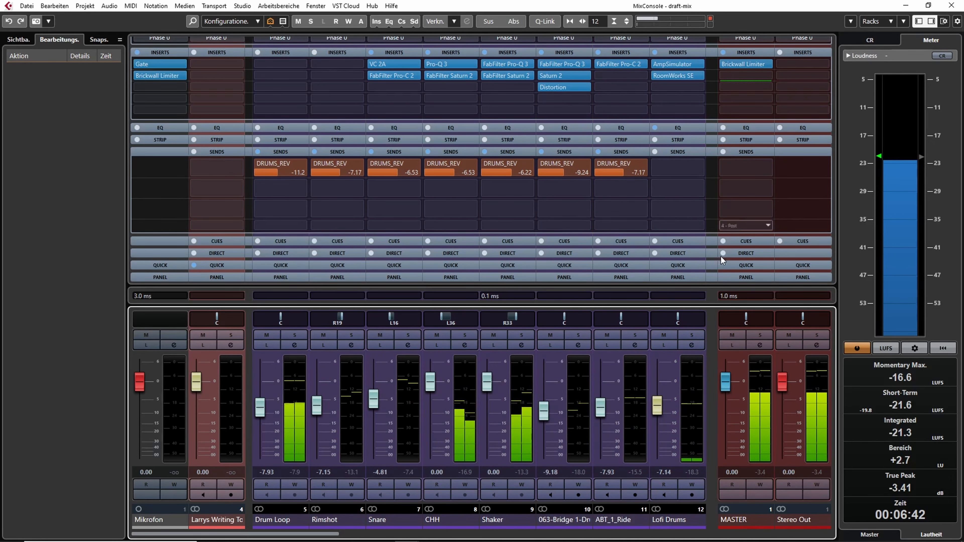
pyautogui.click(683, 519)
pyautogui.press('F3')
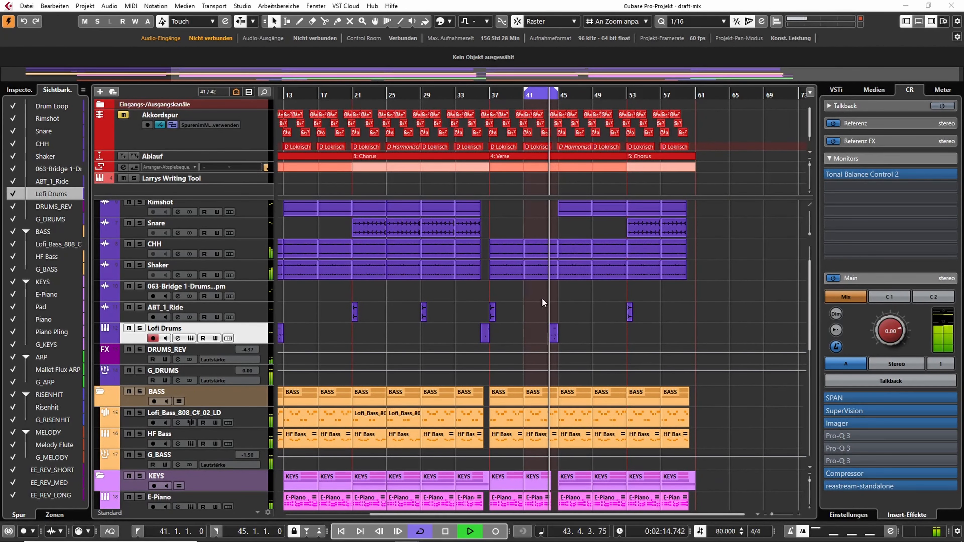
pyautogui.press('F3')
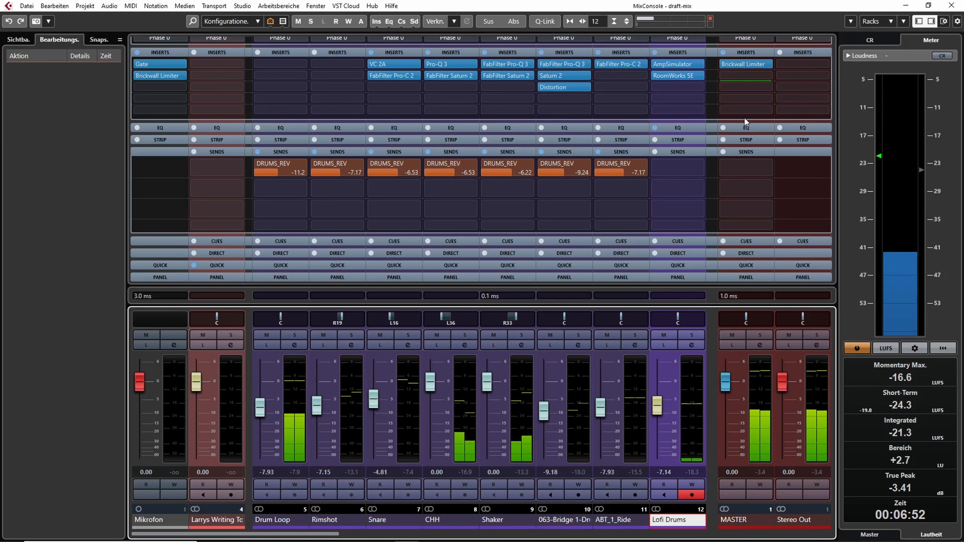
# Examine the RoomWorks SE reverb settings and the AmpSimulator insert on the Lofi Drums channel
pyautogui.click(680, 75)
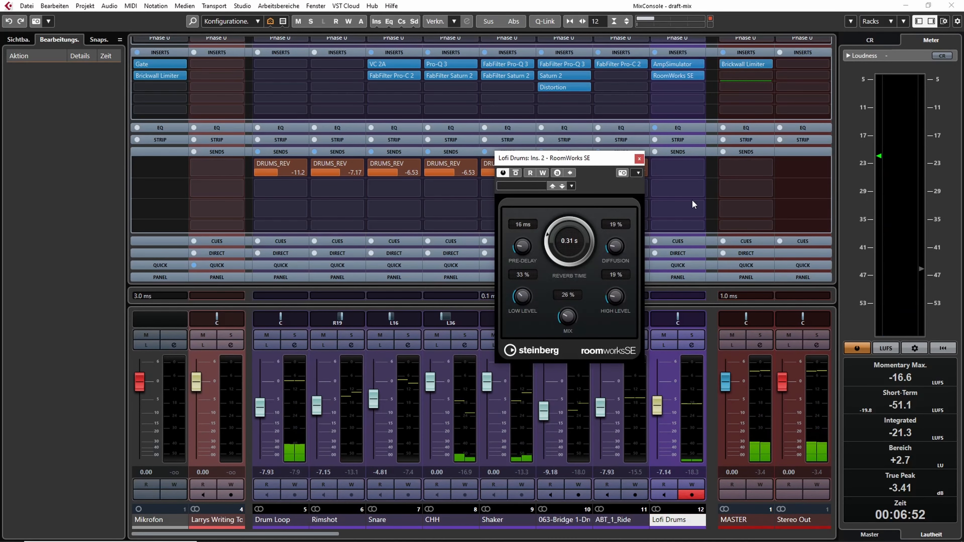
pyautogui.moveTo(582, 158); pyautogui.dragTo(531, 157)
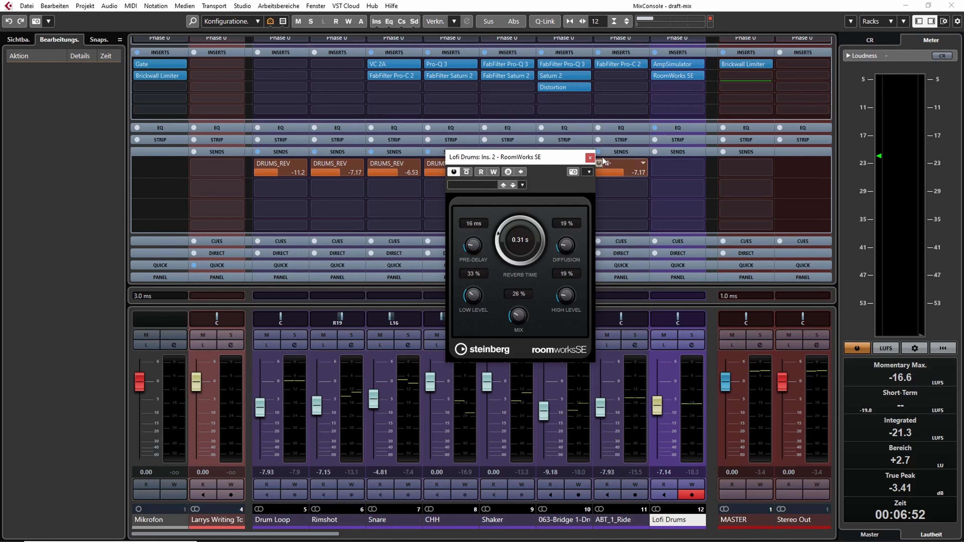
pyautogui.click(590, 157)
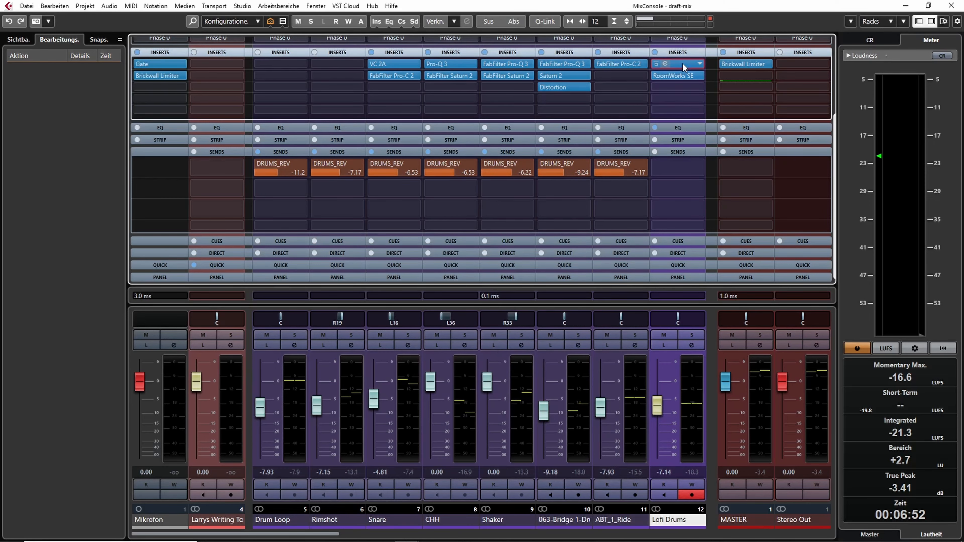
pyautogui.click(682, 64)
pyautogui.click(638, 179)
# Start playback, examine the compression settings in the ABT_1_Ride channel's FabFilter Pro-C 2 and close the window
pyautogui.press('space')
pyautogui.click(620, 64)
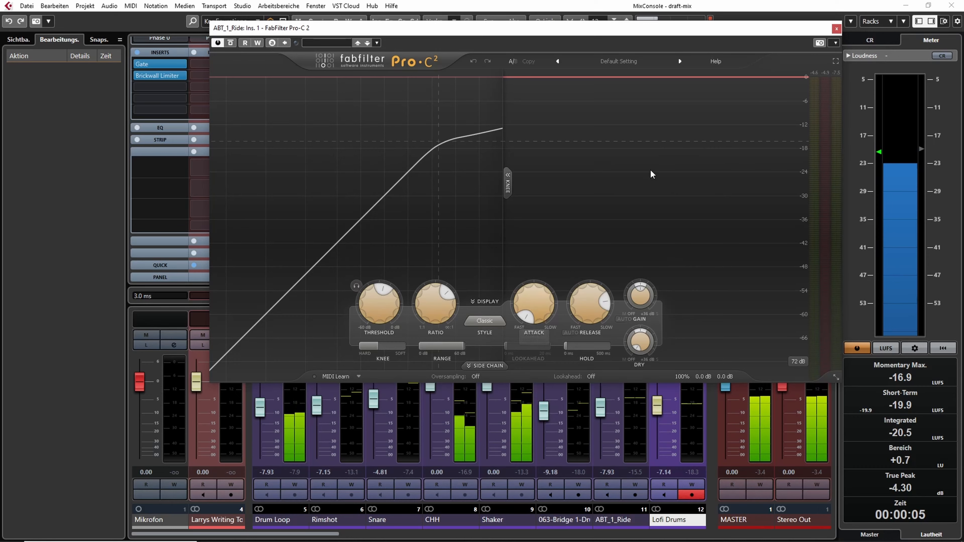
pyautogui.click(836, 28)
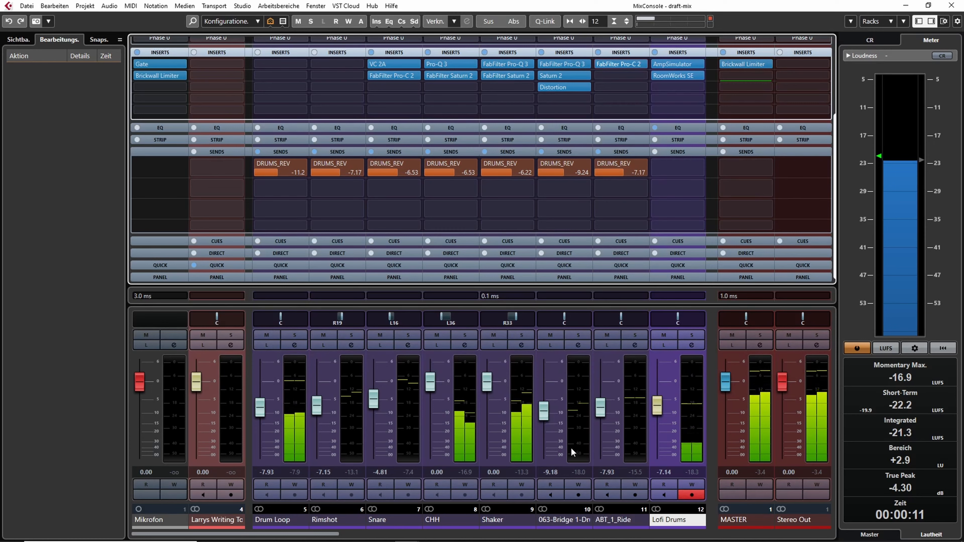
# Select the 063-Bridge drums channel, examine its Saturn 2 and Distortion inserts in turn and close both windows
pyautogui.click(562, 526)
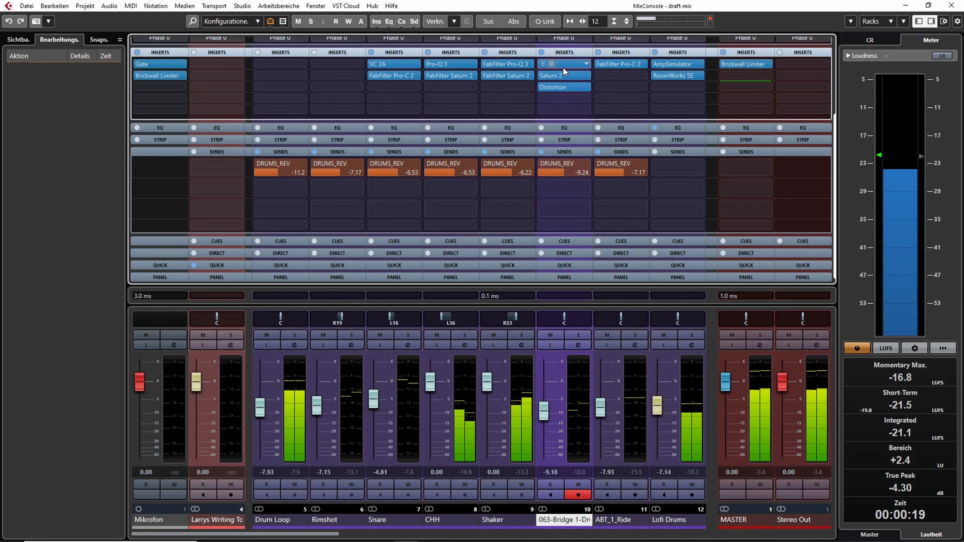
pyautogui.click(567, 76)
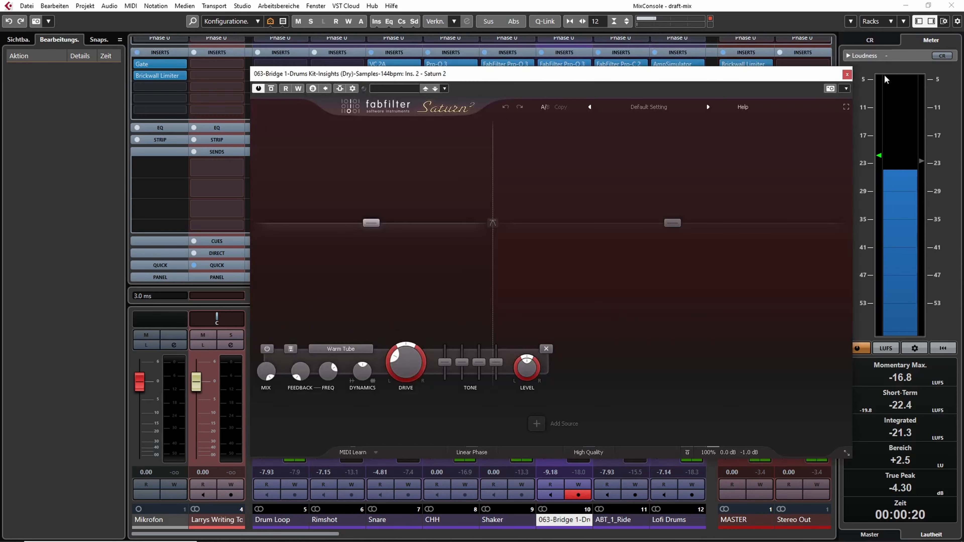
pyautogui.click(847, 74)
pyautogui.click(575, 86)
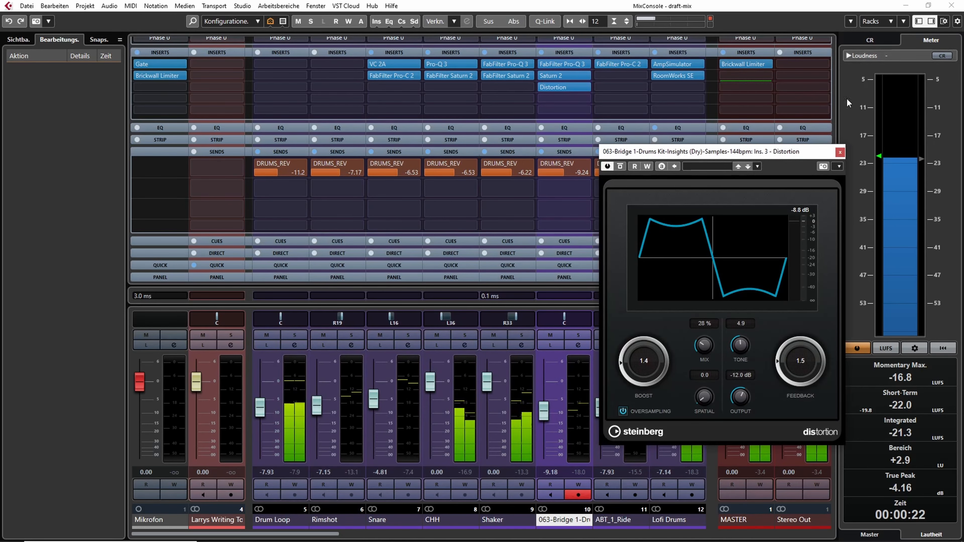
pyautogui.click(840, 152)
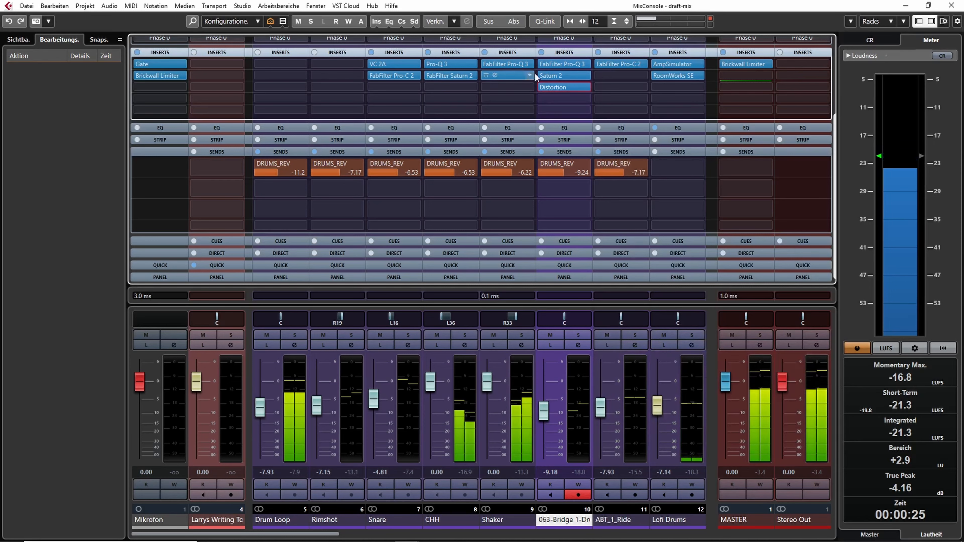
# Select the Shaker channel and examine the low cuts and high shelves in the CHH and Shaker channels' Pro-Q 3 inserts, closing each window
pyautogui.click(500, 519)
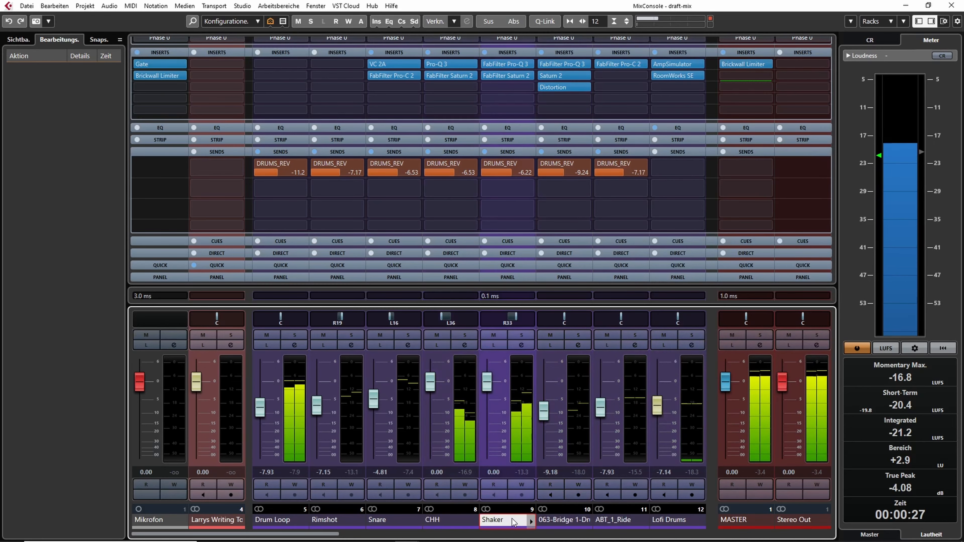
pyautogui.click(455, 65)
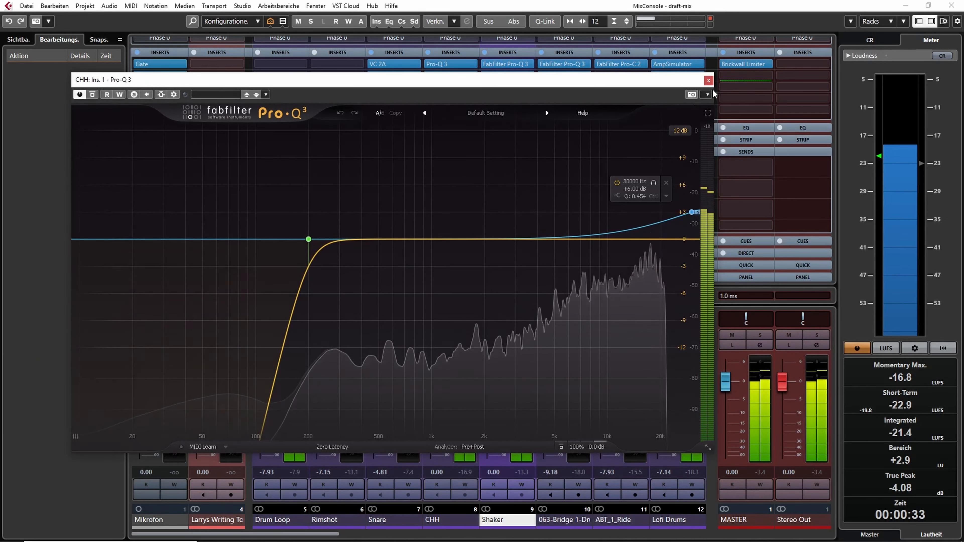
pyautogui.click(708, 81)
pyautogui.click(520, 65)
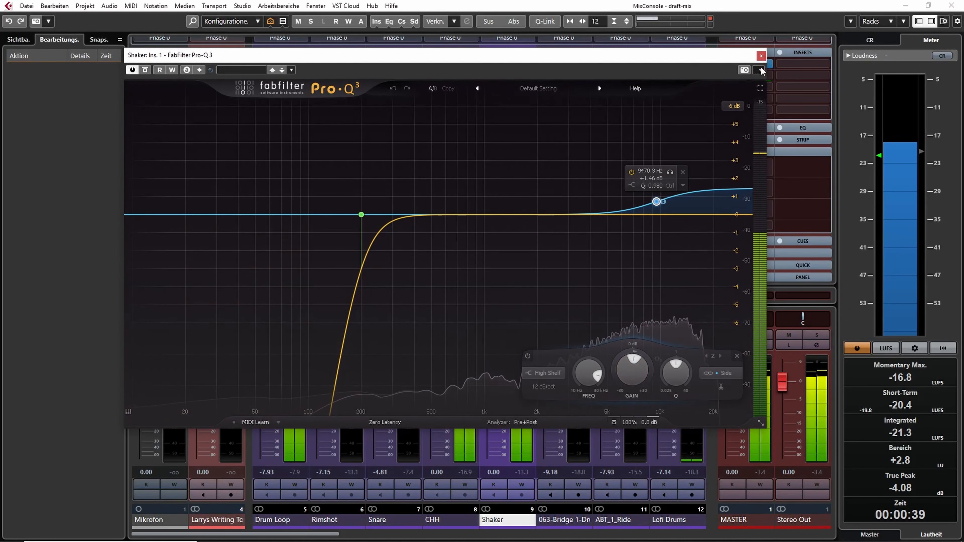
pyautogui.click(761, 55)
# Examine the saturation settings in the CHH and Shaker channels' FabFilter Saturn 2 inserts and close both windows
pyautogui.click(449, 75)
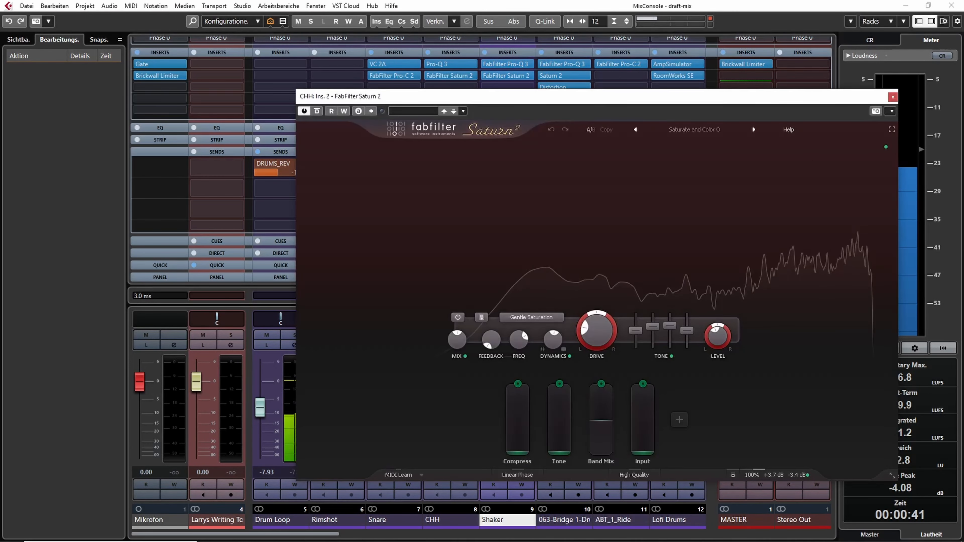
pyautogui.click(506, 76)
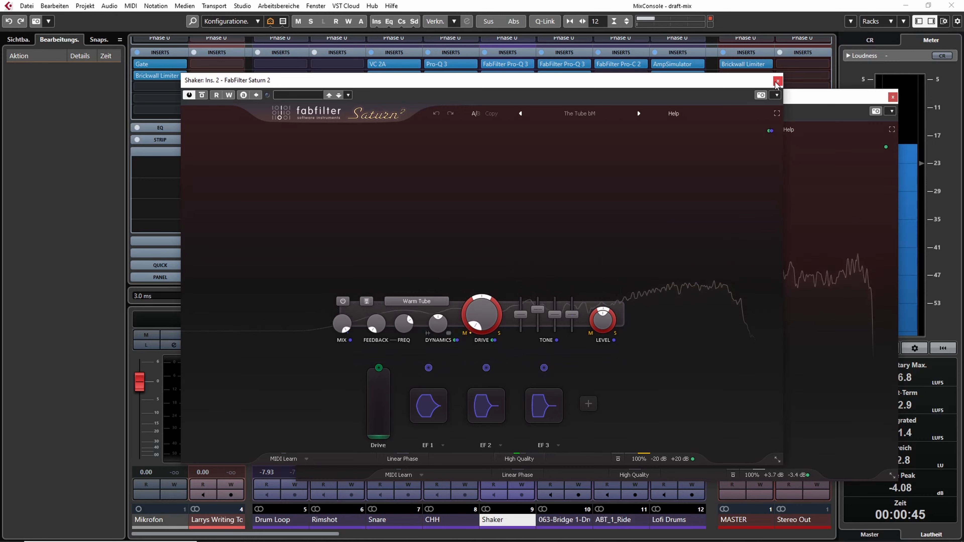
pyautogui.click(778, 81)
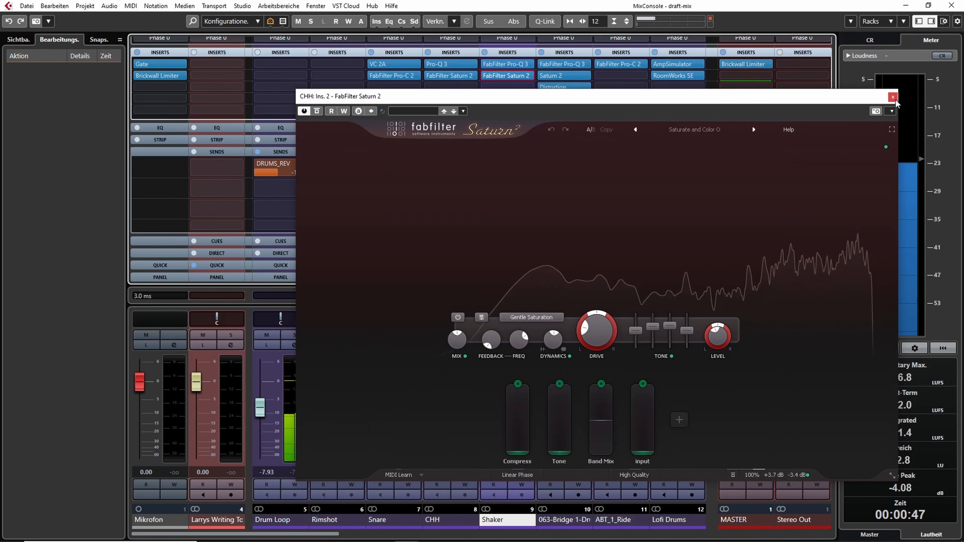
pyautogui.click(893, 97)
pyautogui.moveTo(398, 65)
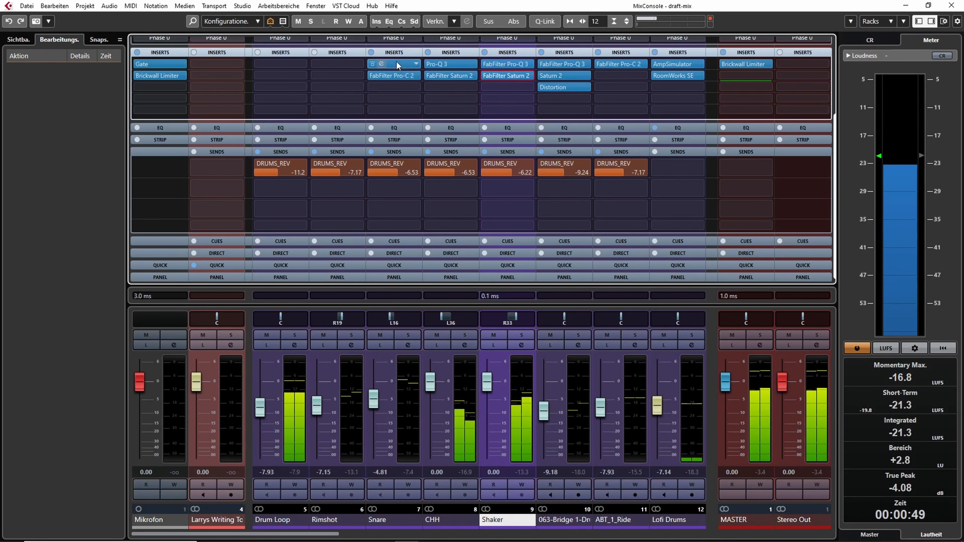
# Select the Snare channel, examine its VC 2A and FabFilter Pro-C 2 compressor inserts in turn and close both windows
pyautogui.click(378, 520)
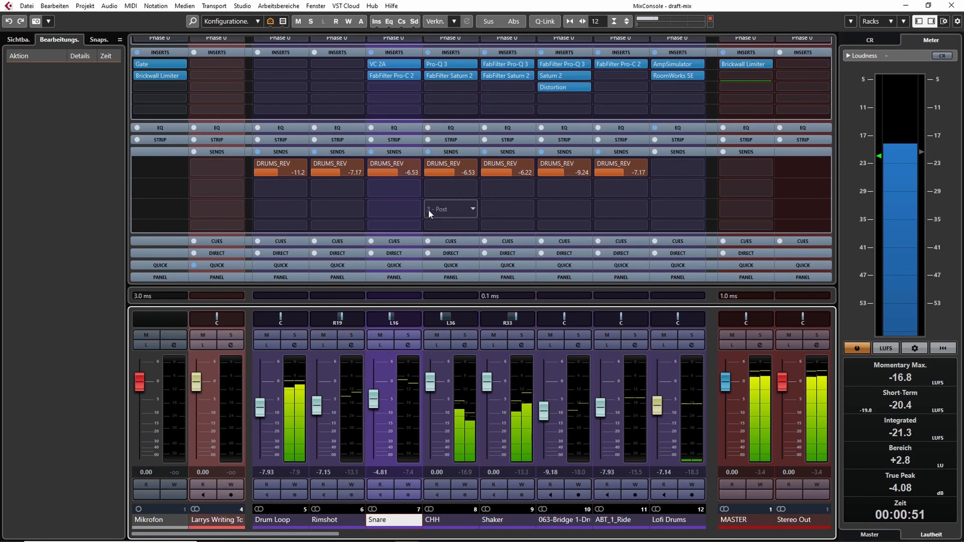
pyautogui.click(406, 67)
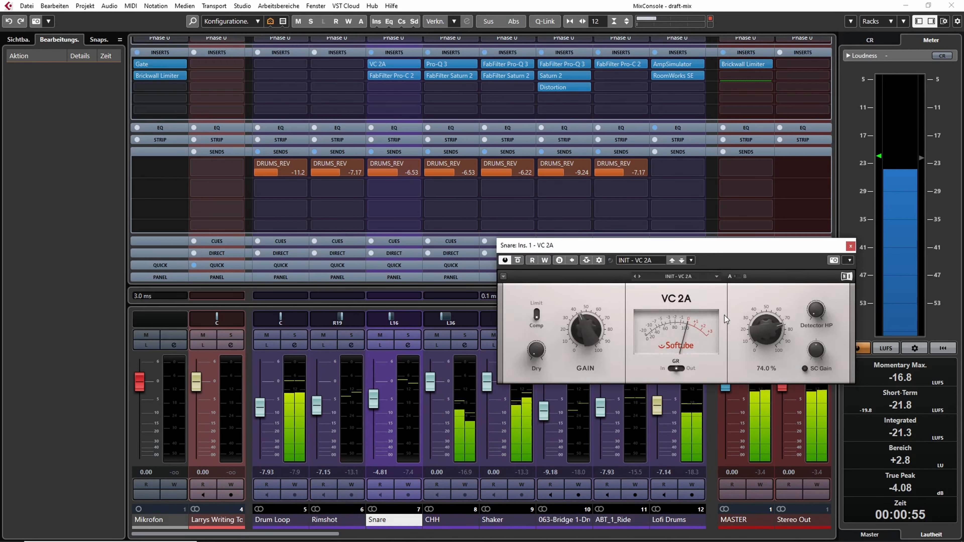
pyautogui.click(393, 76)
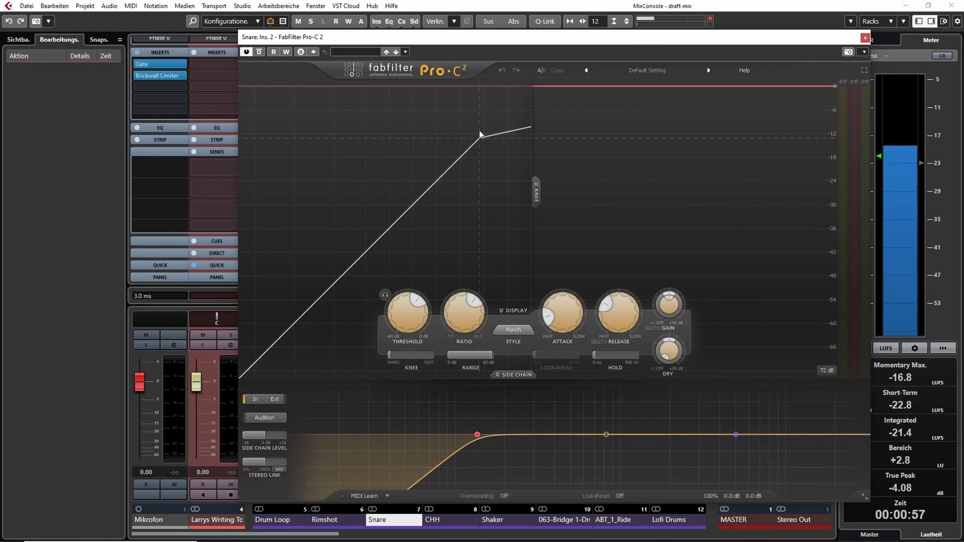
pyautogui.click(865, 39)
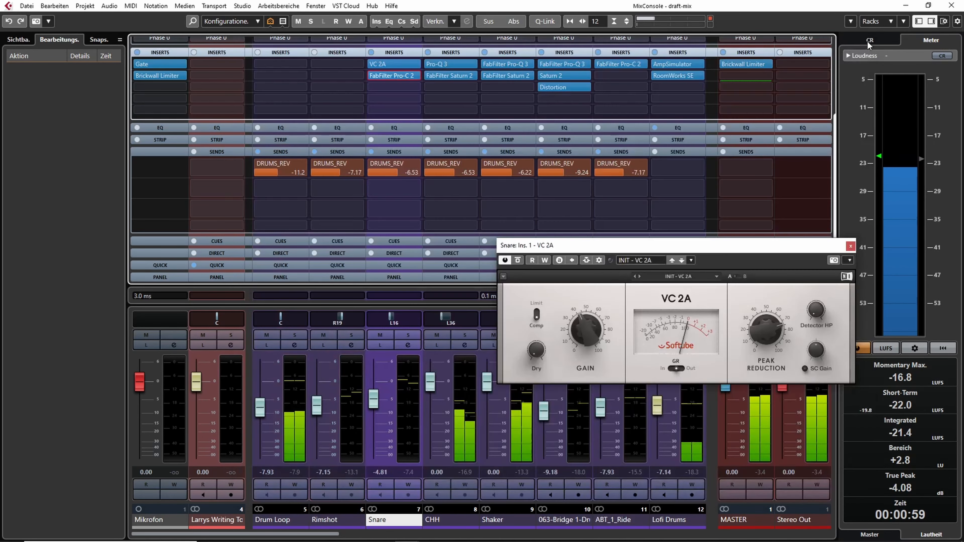
pyautogui.click(850, 246)
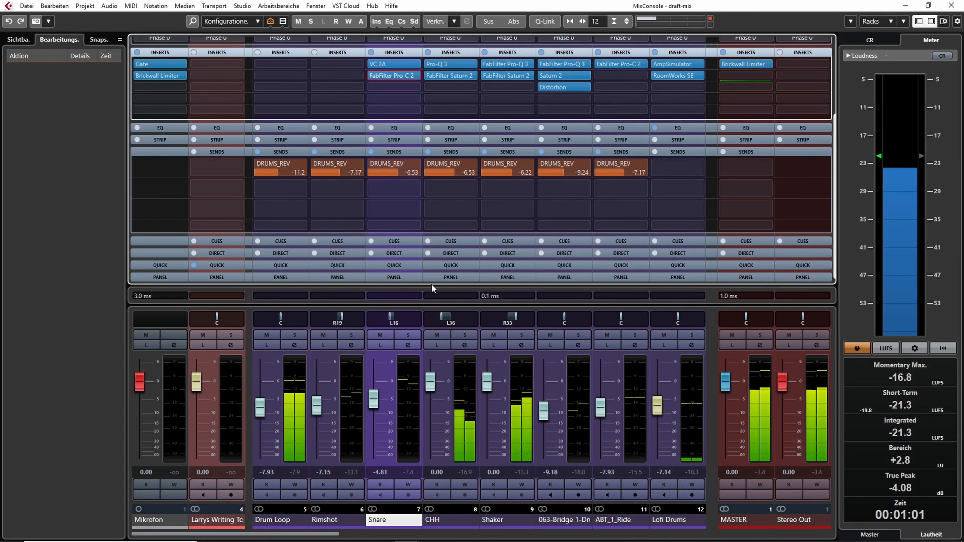
# Close the MixConsole and view the bass, keys and arp tracks in the project arrangement
pyautogui.click(248, 525)
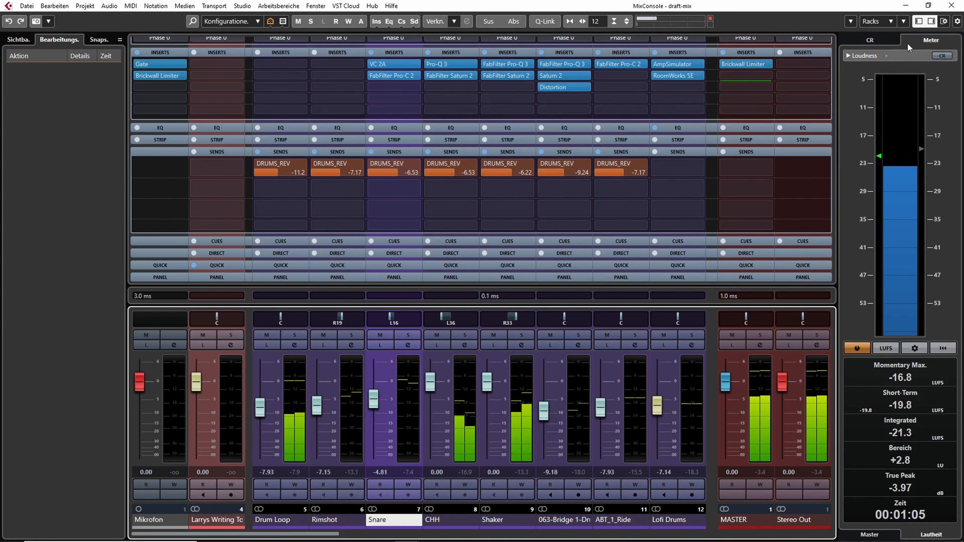
pyautogui.click(952, 5)
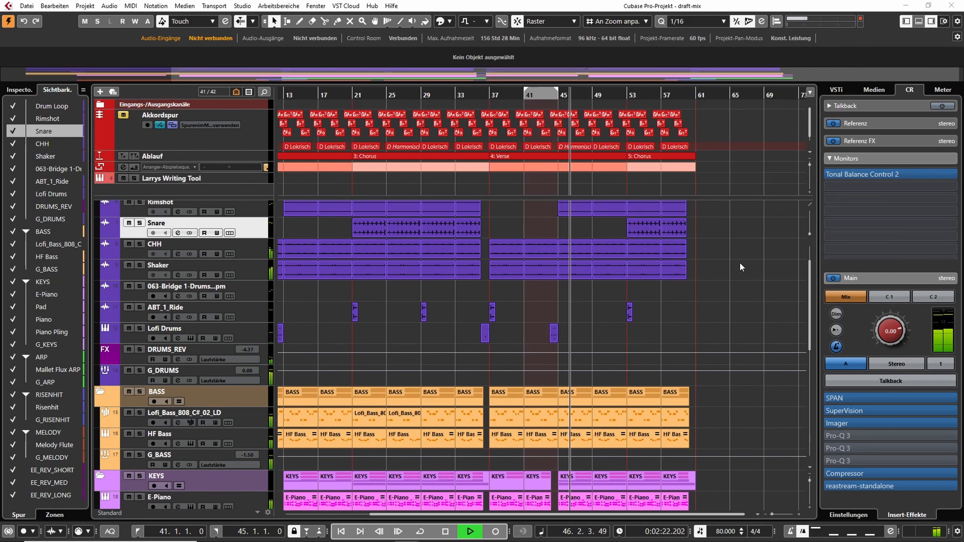
pyautogui.scroll(-3, 734, 251)
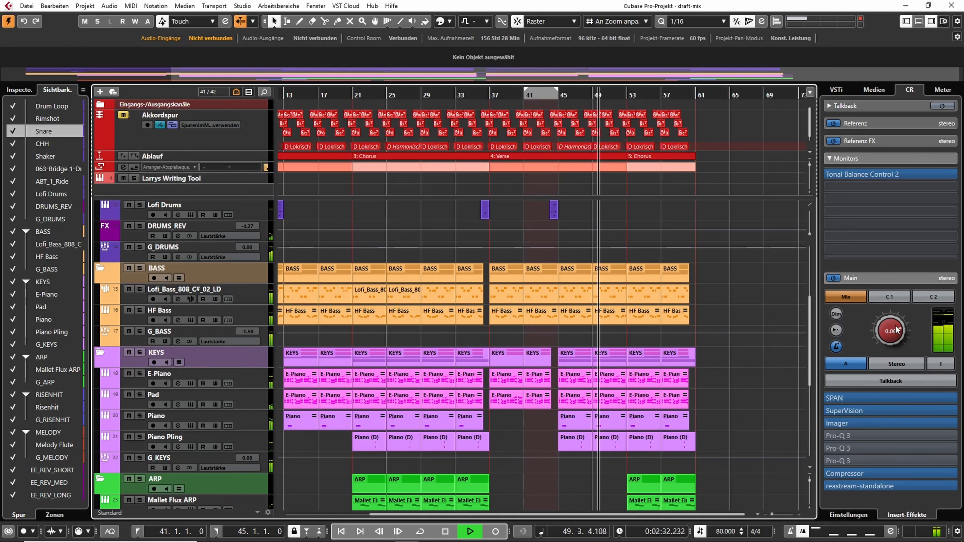
# Fade the Control Room main level gradually down to -∞ while the song keeps playing
pyautogui.scroll(-2, 897, 332)
pyautogui.scroll(-10, 896, 331)
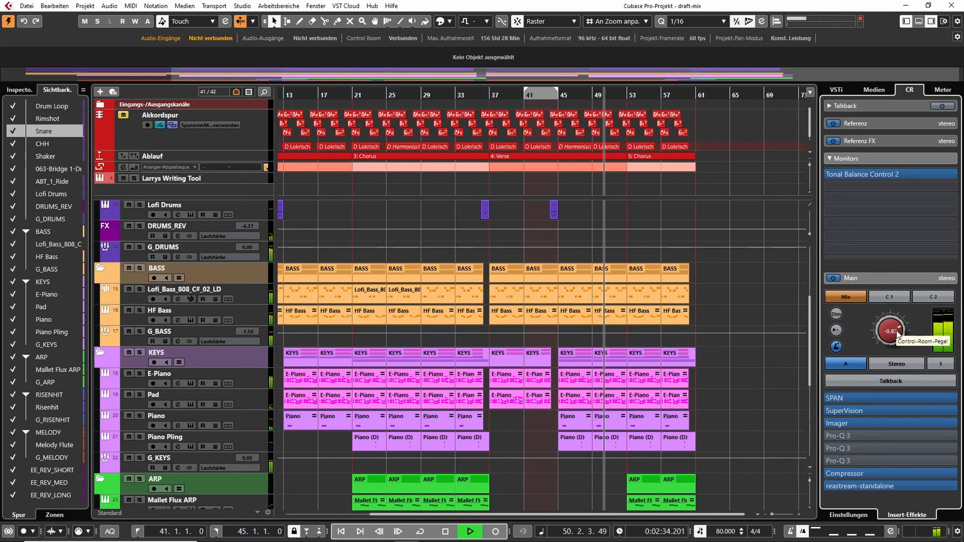
pyautogui.scroll(-10, 893, 339)
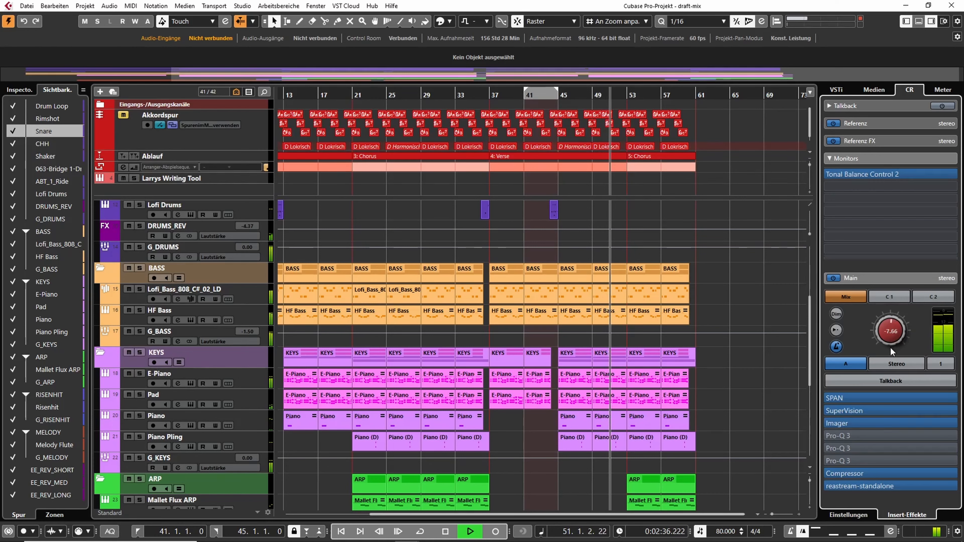
pyautogui.scroll(-10, 887, 356)
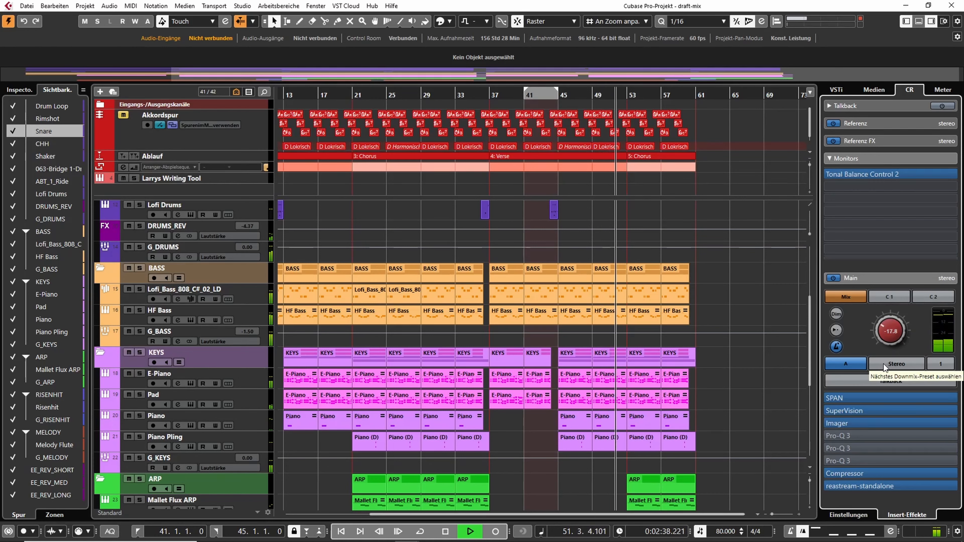
pyautogui.scroll(-12, 881, 372)
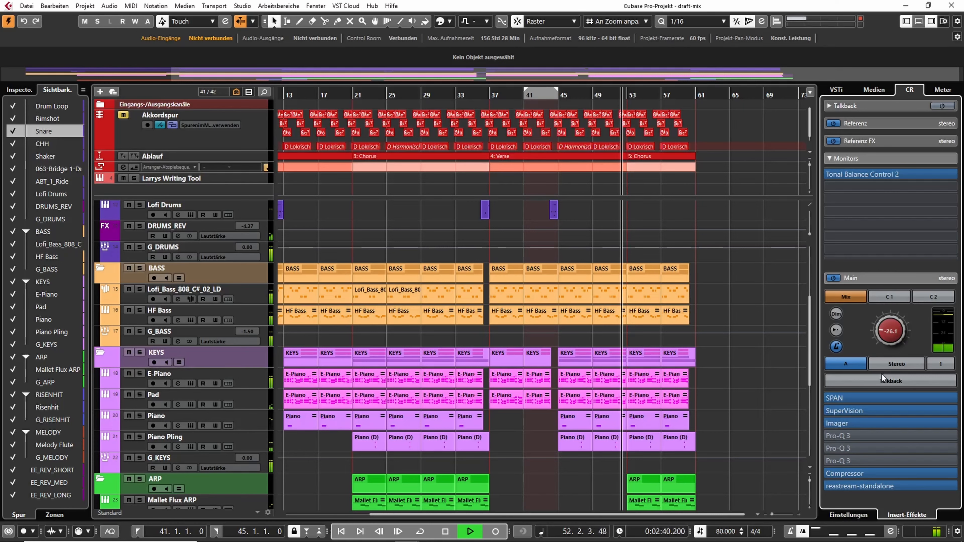
pyautogui.scroll(-5, 877, 384)
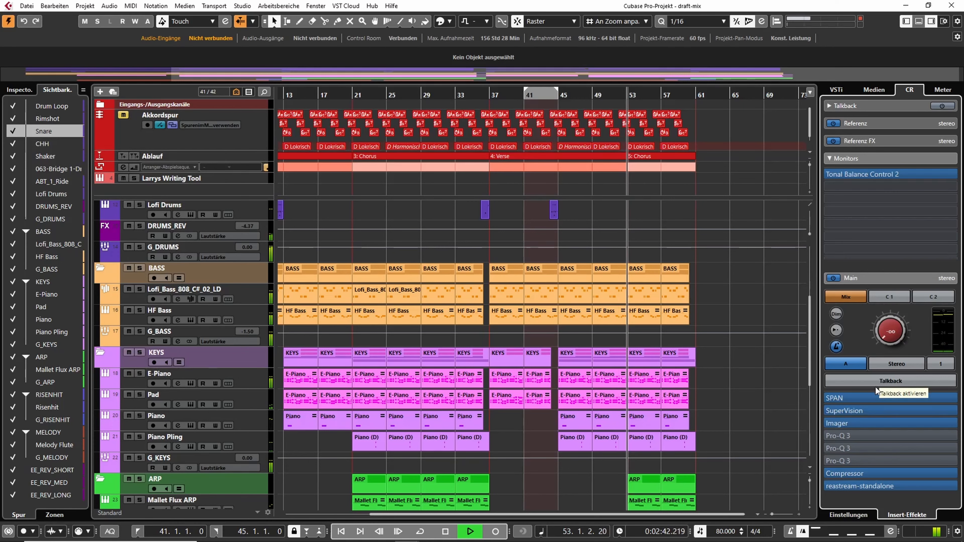